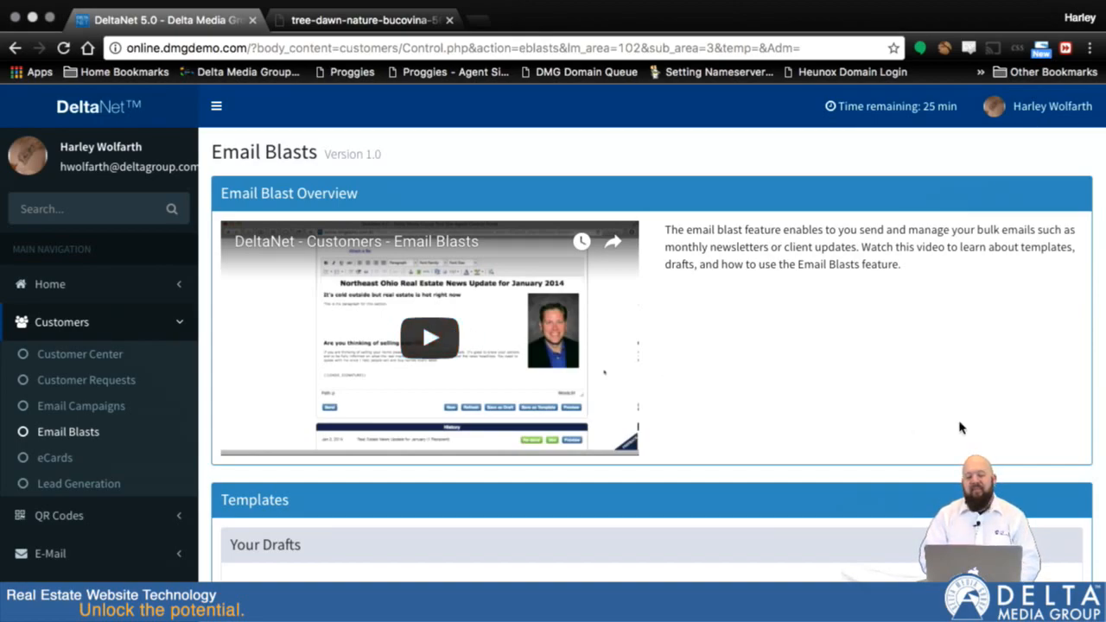
Load the saved template 'company template 1' into the email blast form
{"action": "scroll", "coordinate": [959, 425], "scroll_direction": "down", "scroll_amount": 3}
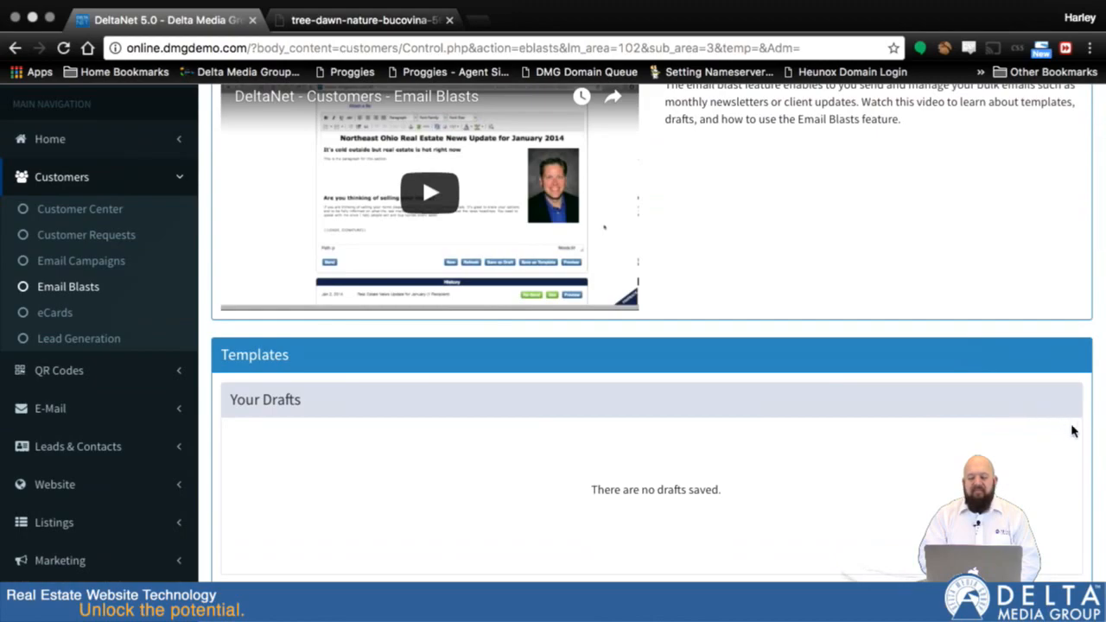
{"action": "scroll", "coordinate": [1099, 462], "scroll_direction": "down", "scroll_amount": 4}
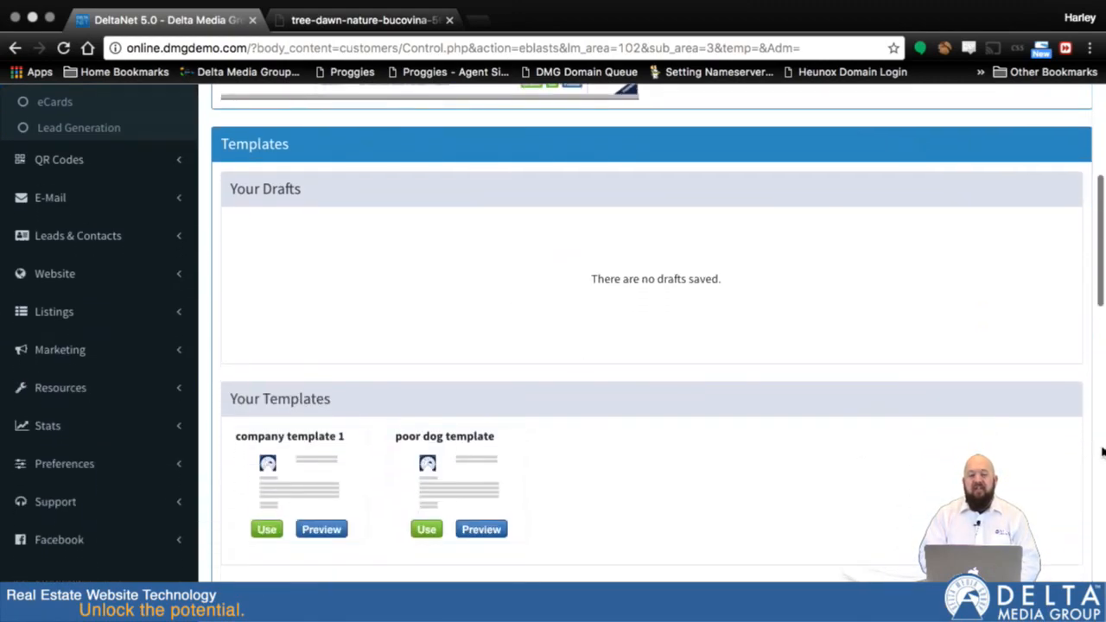
{"action": "scroll", "coordinate": [1101, 450], "scroll_direction": "down", "scroll_amount": 1}
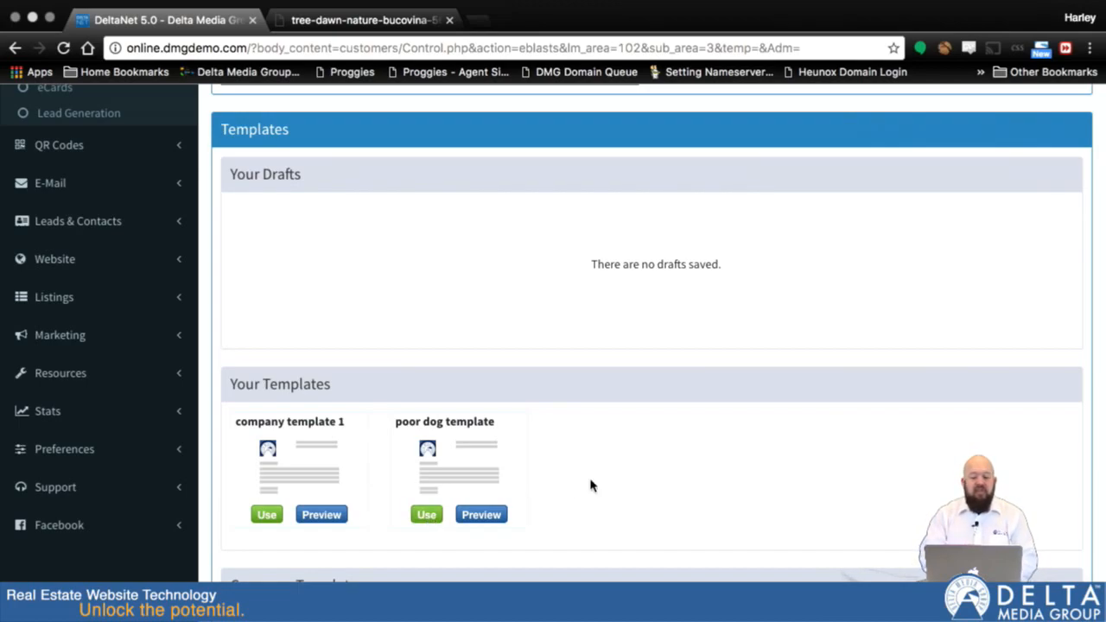
{"action": "scroll", "coordinate": [1103, 467], "scroll_direction": "down", "scroll_amount": 1}
{"action": "scroll", "coordinate": [1103, 467], "scroll_direction": "down", "scroll_amount": 5}
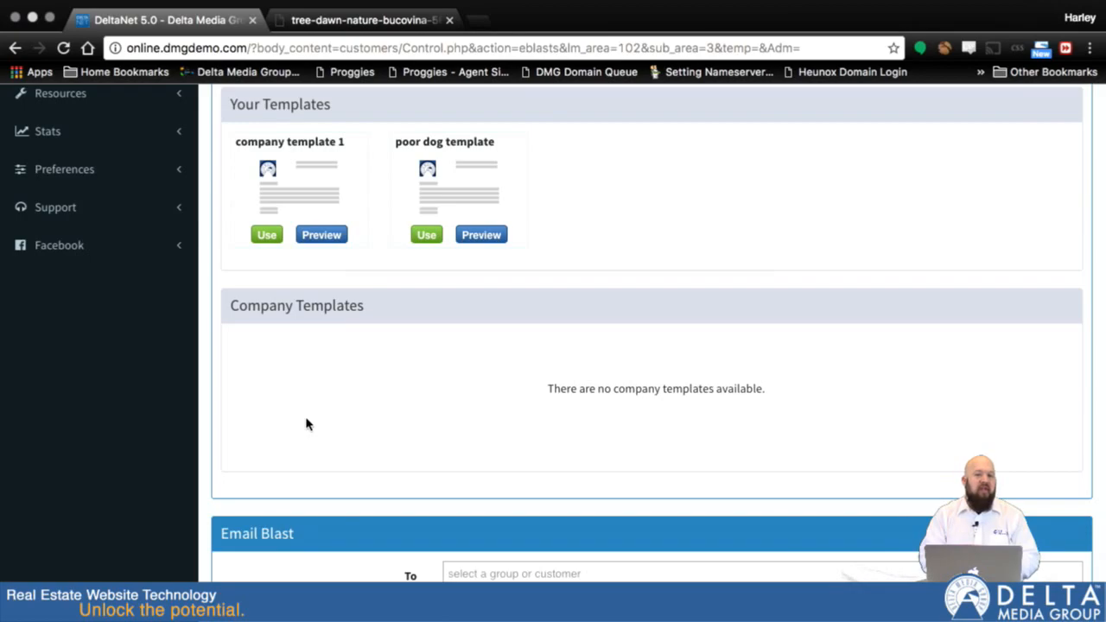
{"action": "scroll", "coordinate": [369, 290], "scroll_direction": "up", "scroll_amount": 1}
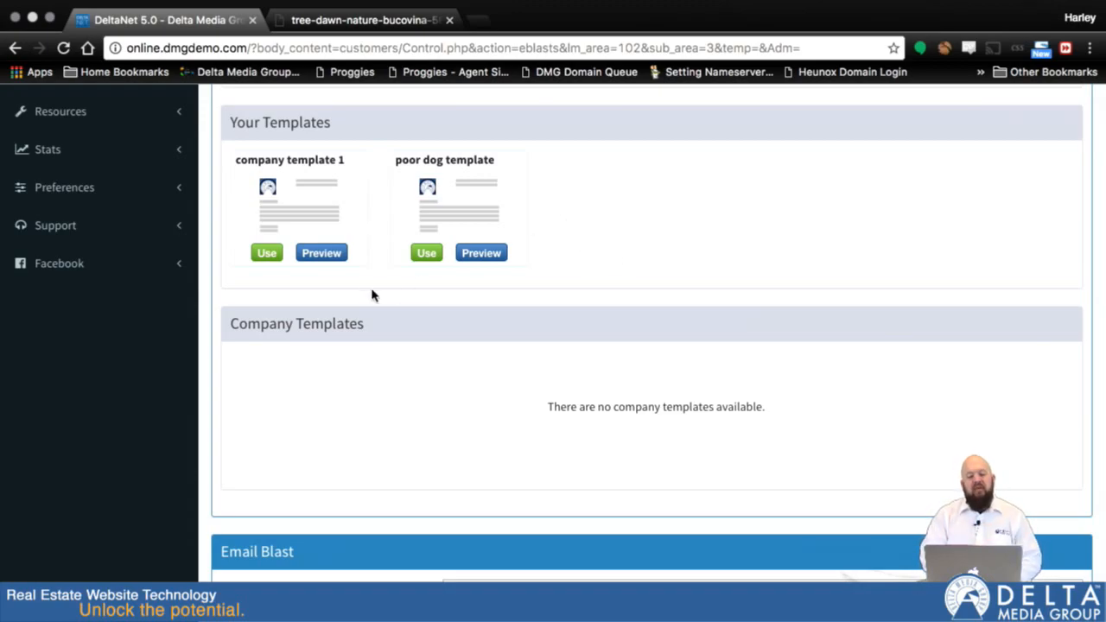
{"action": "left_click", "coordinate": [267, 254]}
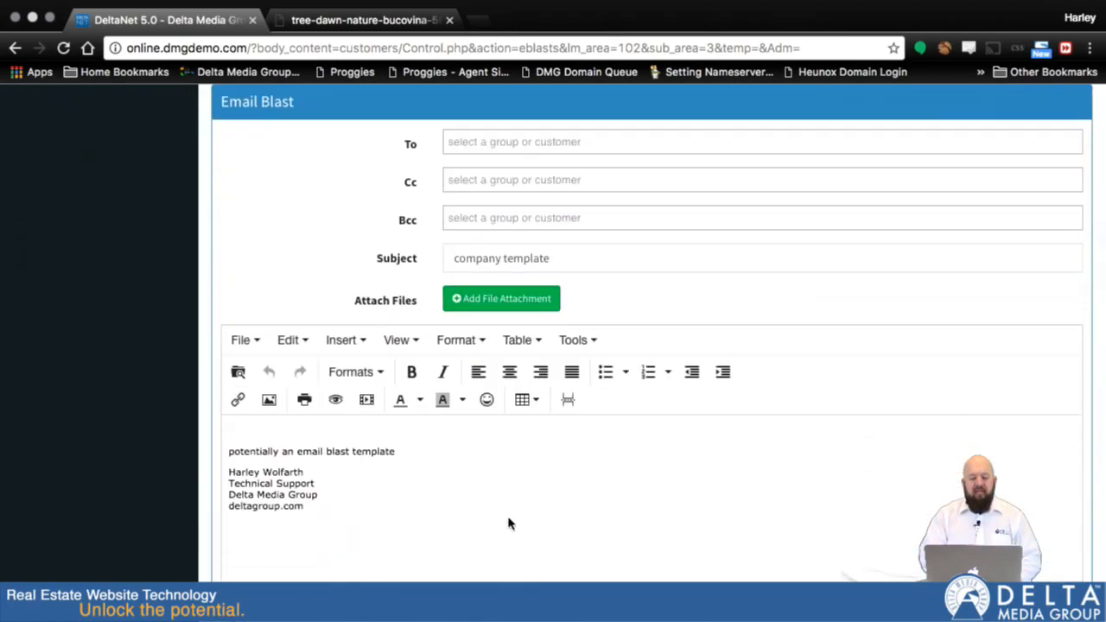
Clear the email blast form to start a new blank message
{"action": "scroll", "coordinate": [378, 482], "scroll_direction": "down", "scroll_amount": 4}
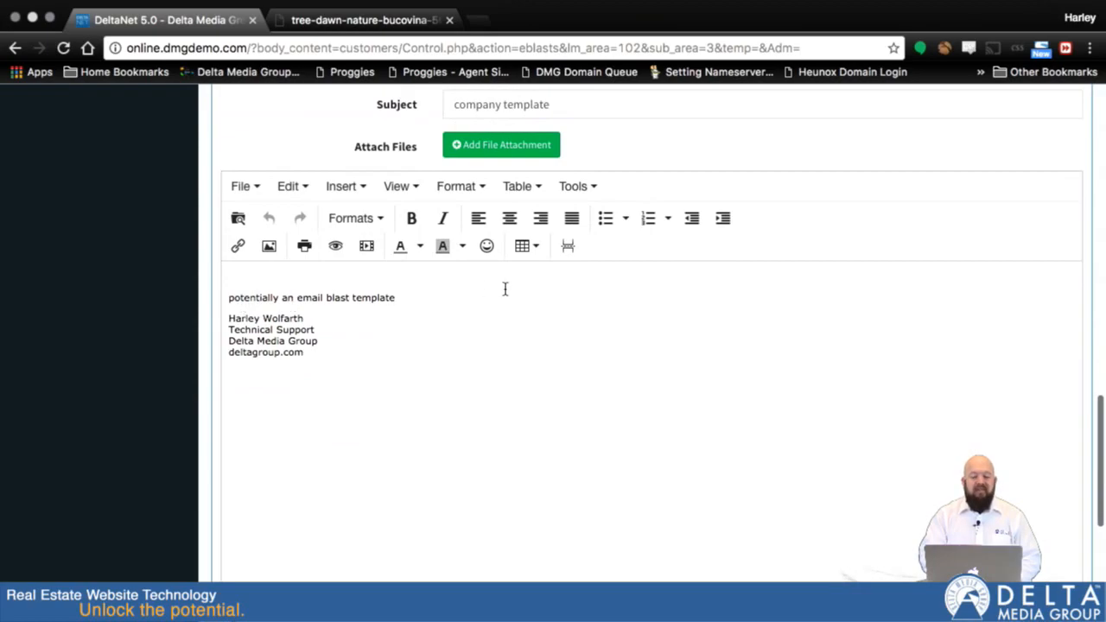
{"action": "scroll", "coordinate": [504, 298], "scroll_direction": "down", "scroll_amount": 3}
{"action": "scroll", "coordinate": [504, 298], "scroll_direction": "up", "scroll_amount": 2}
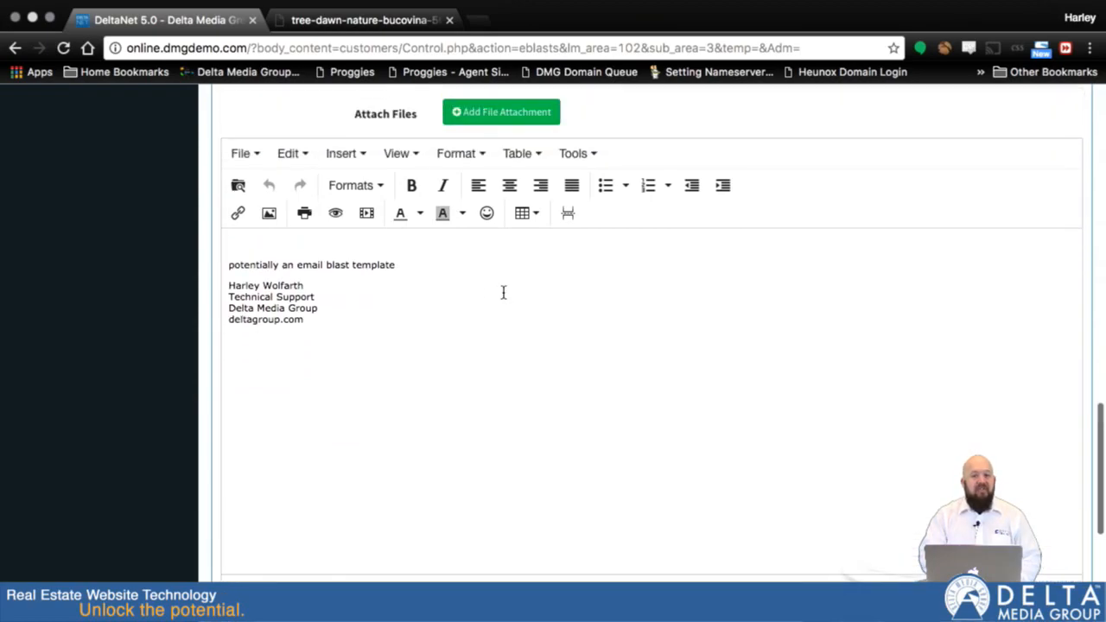
{"action": "scroll", "coordinate": [503, 294], "scroll_direction": "up", "scroll_amount": 6}
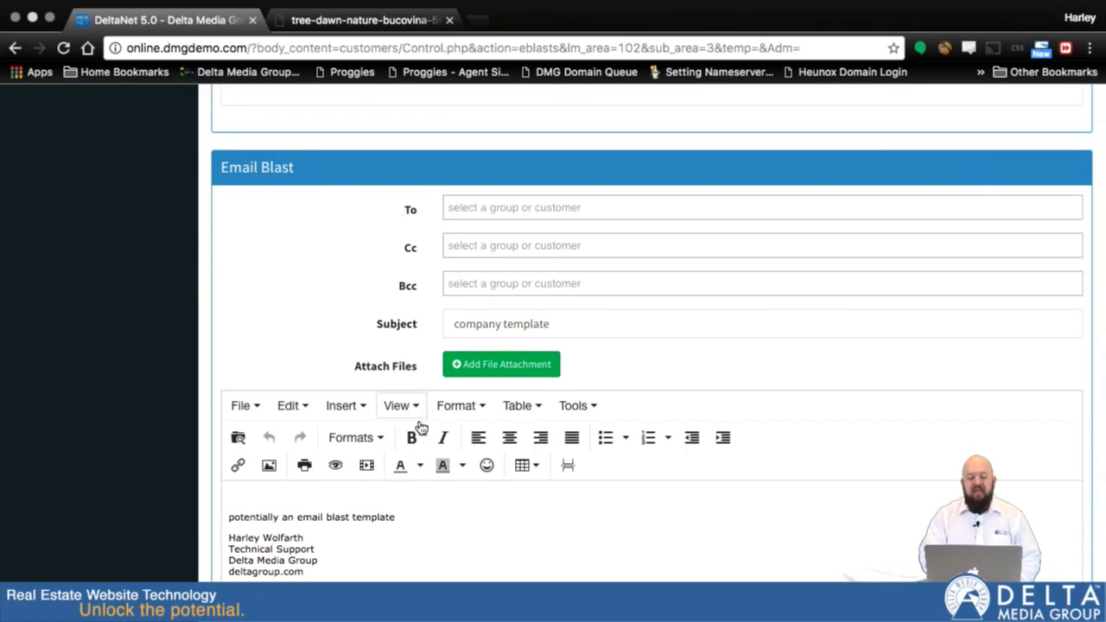
{"action": "scroll", "coordinate": [441, 481], "scroll_direction": "down", "scroll_amount": 6}
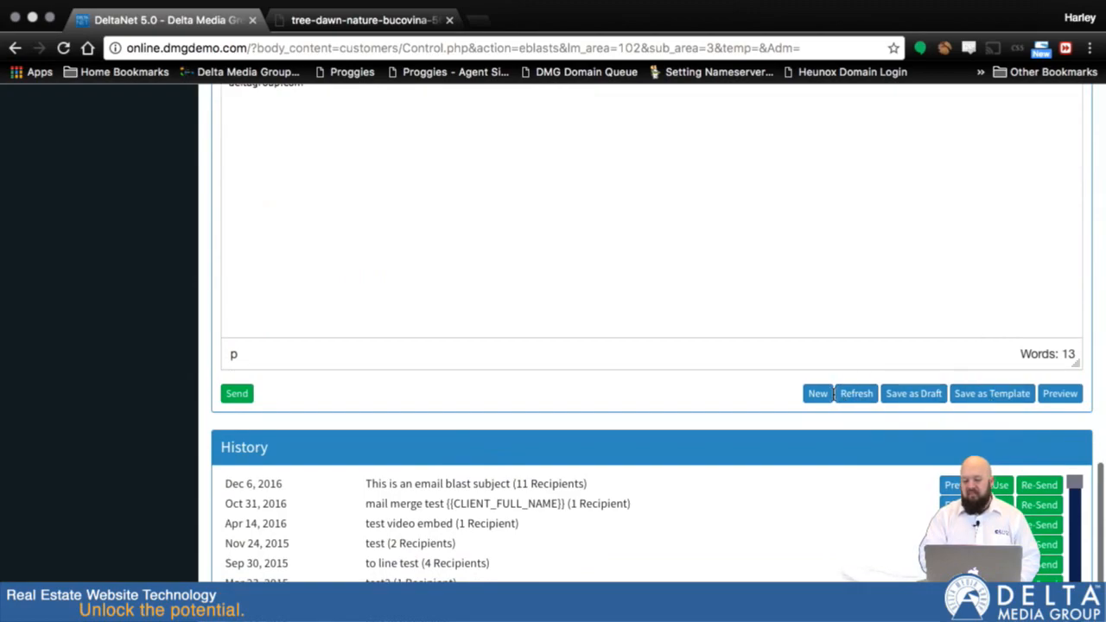
{"action": "left_click", "coordinate": [817, 394]}
{"action": "scroll", "coordinate": [734, 229], "scroll_direction": "up", "scroll_amount": 5}
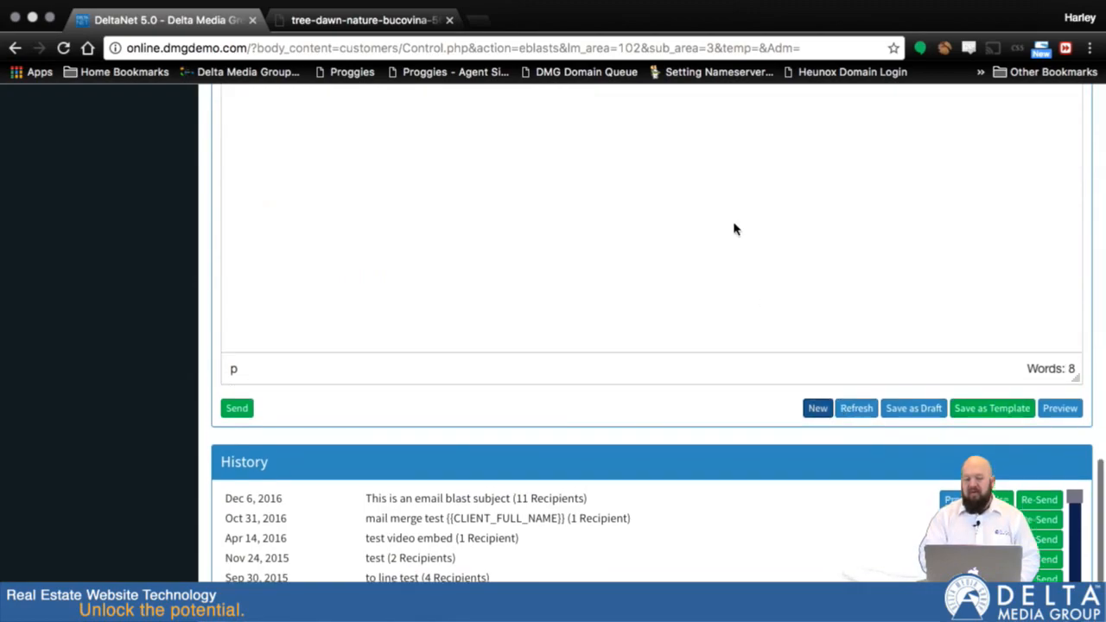
{"action": "scroll", "coordinate": [733, 229], "scroll_direction": "up", "scroll_amount": 1}
{"action": "scroll", "coordinate": [733, 229], "scroll_direction": "down", "scroll_amount": 1}
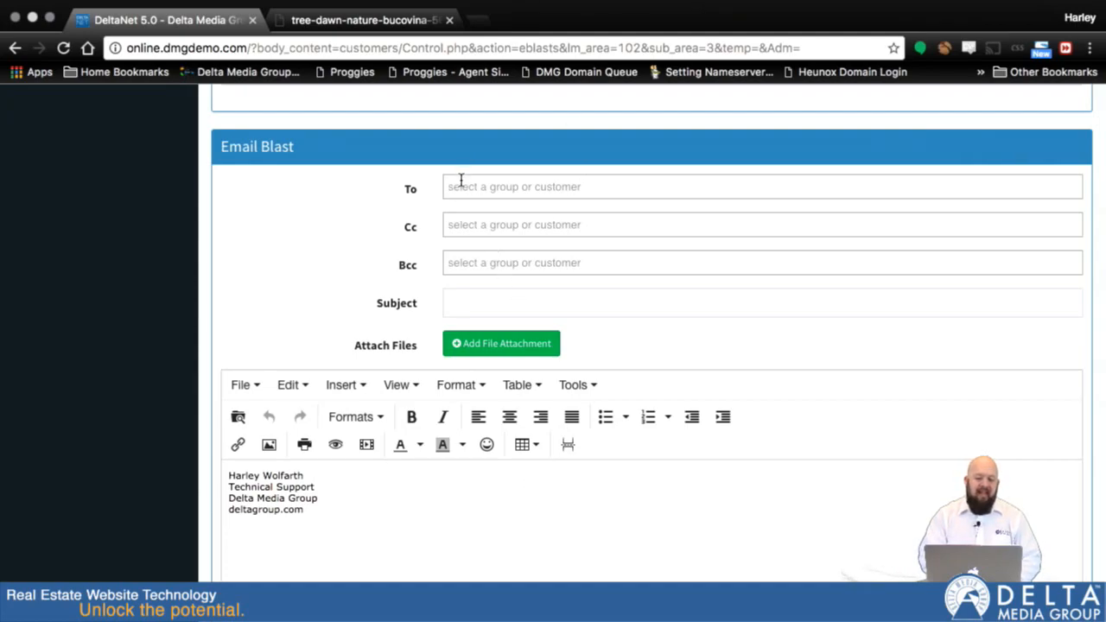
Add the supergroup group and a customer found by searching 'frank' as To recipients
{"action": "left_click", "coordinate": [490, 187]}
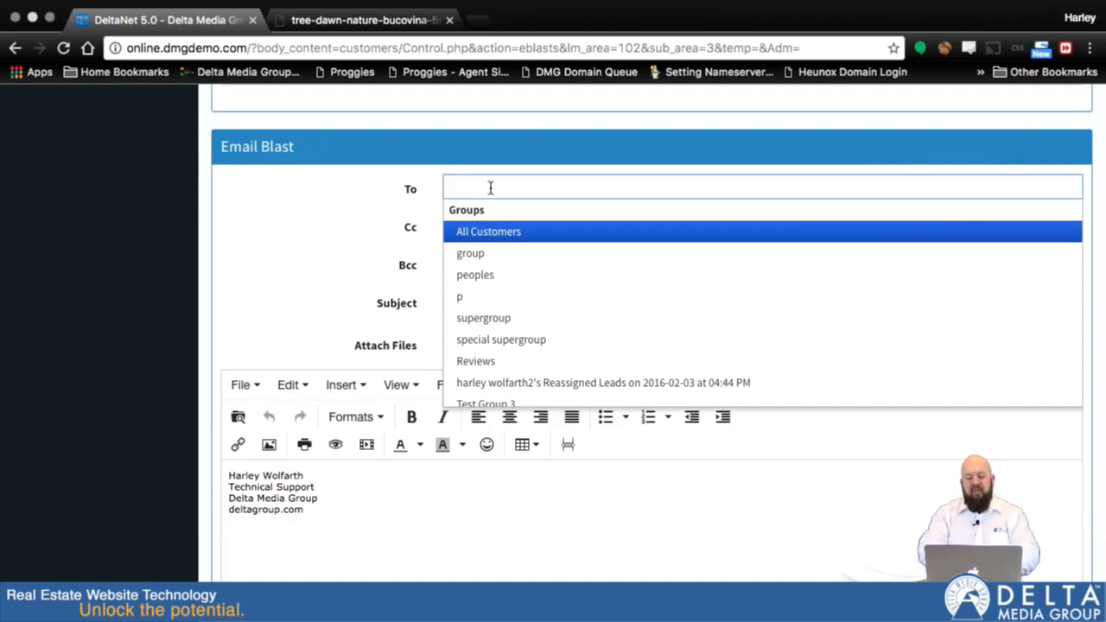
{"action": "type", "text": "super"}
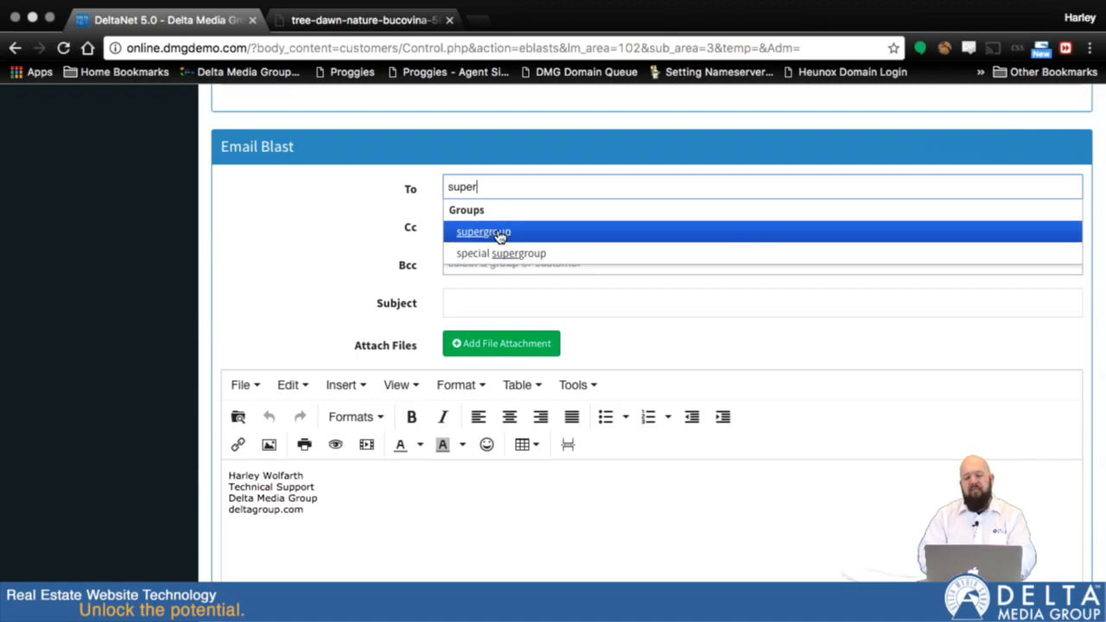
{"action": "left_click", "coordinate": [499, 233]}
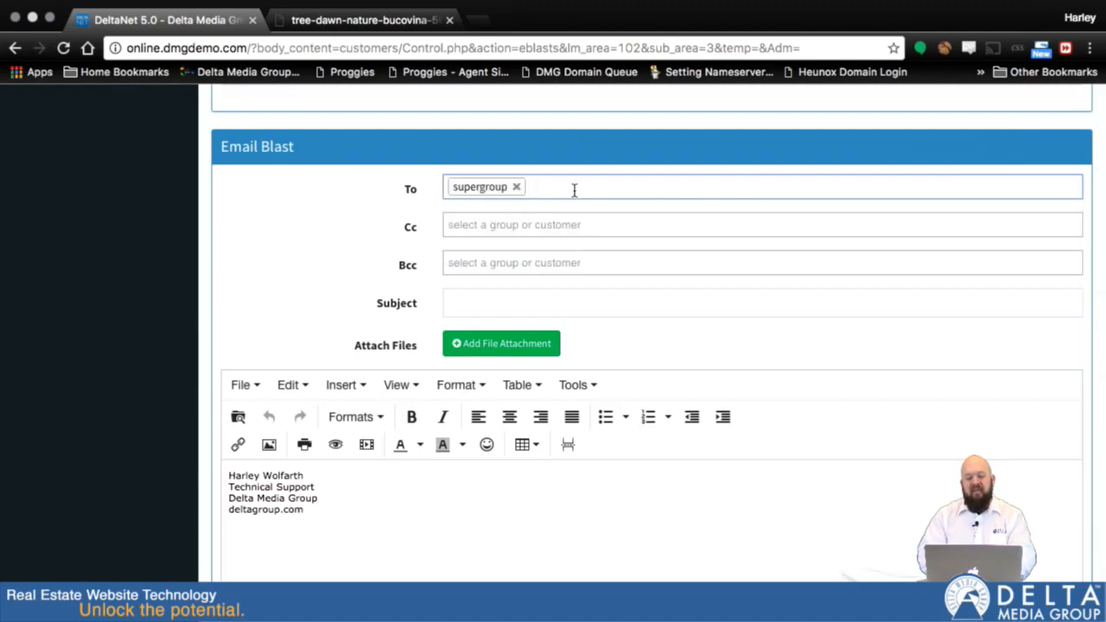
{"action": "type", "text": "frank"}
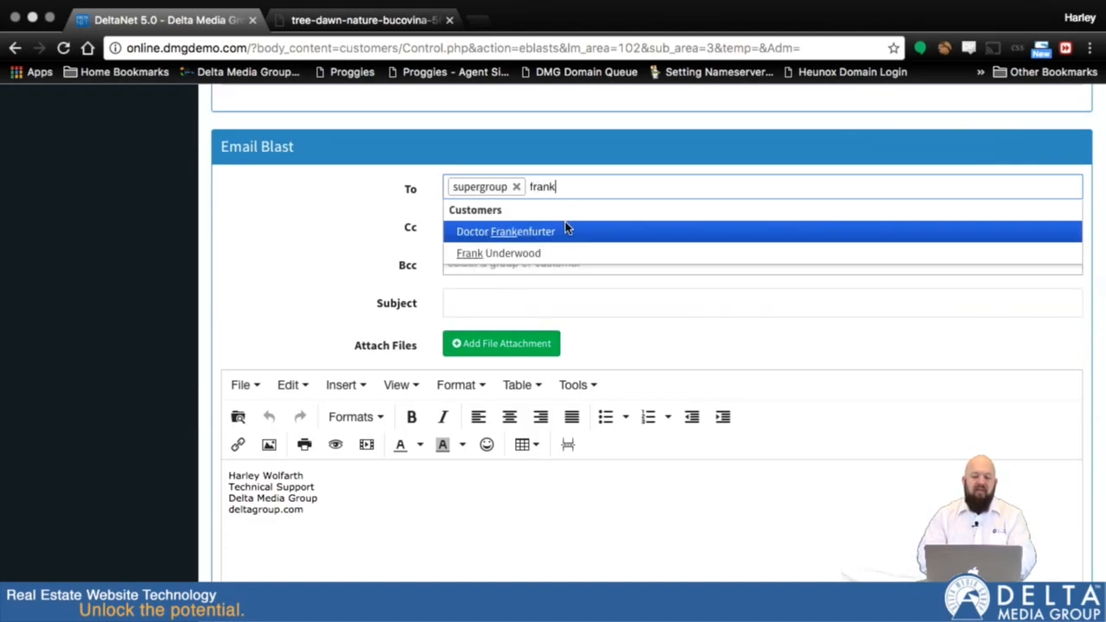
{"action": "left_click", "coordinate": [530, 252]}
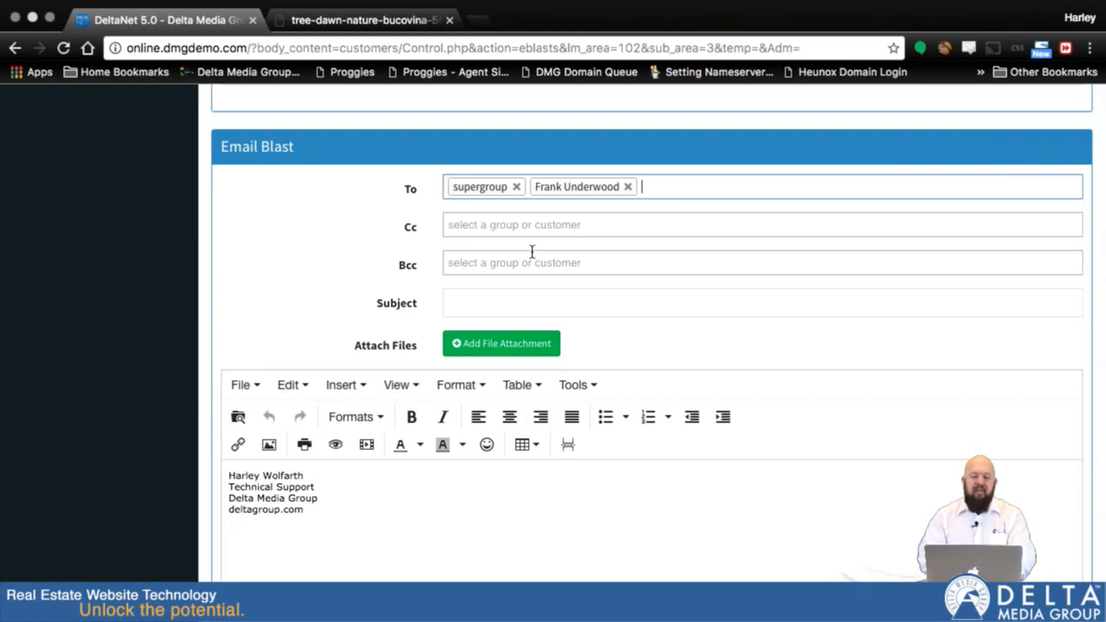
Add All Customers to the To recipients and remove the other two recipients
{"action": "left_click", "coordinate": [710, 187]}
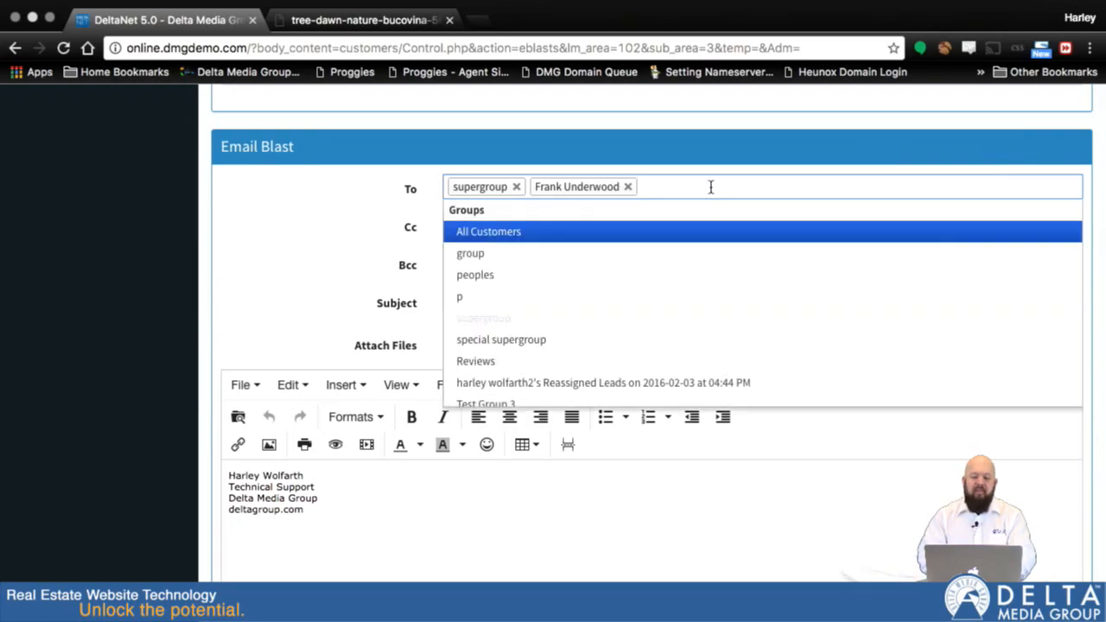
{"action": "left_click", "coordinate": [481, 233]}
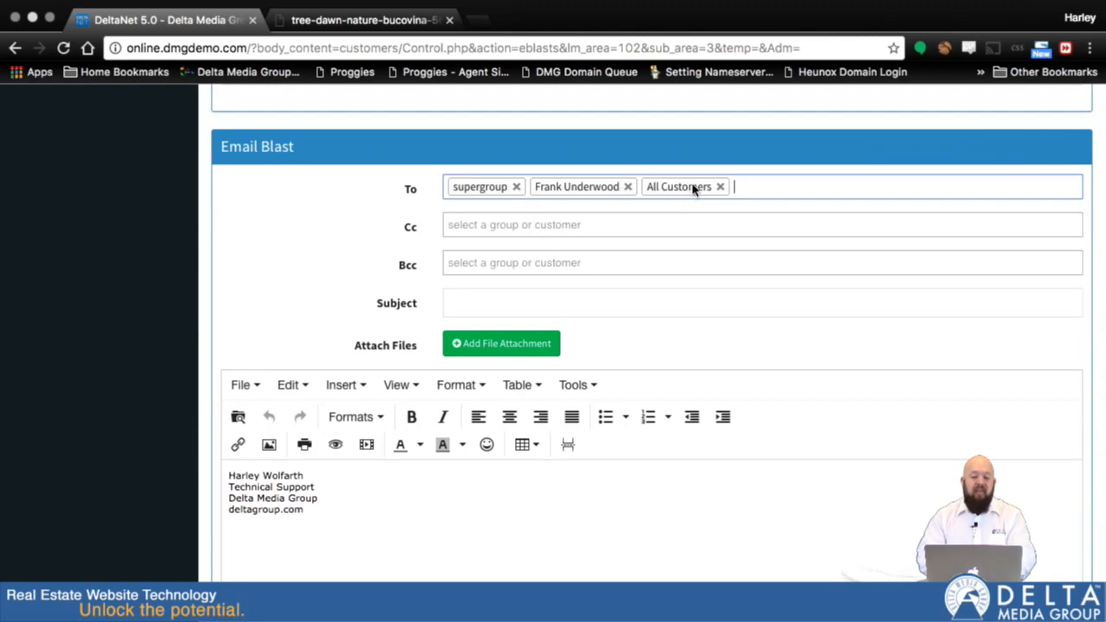
{"action": "left_click", "coordinate": [516, 187]}
{"action": "left_click", "coordinate": [542, 186]}
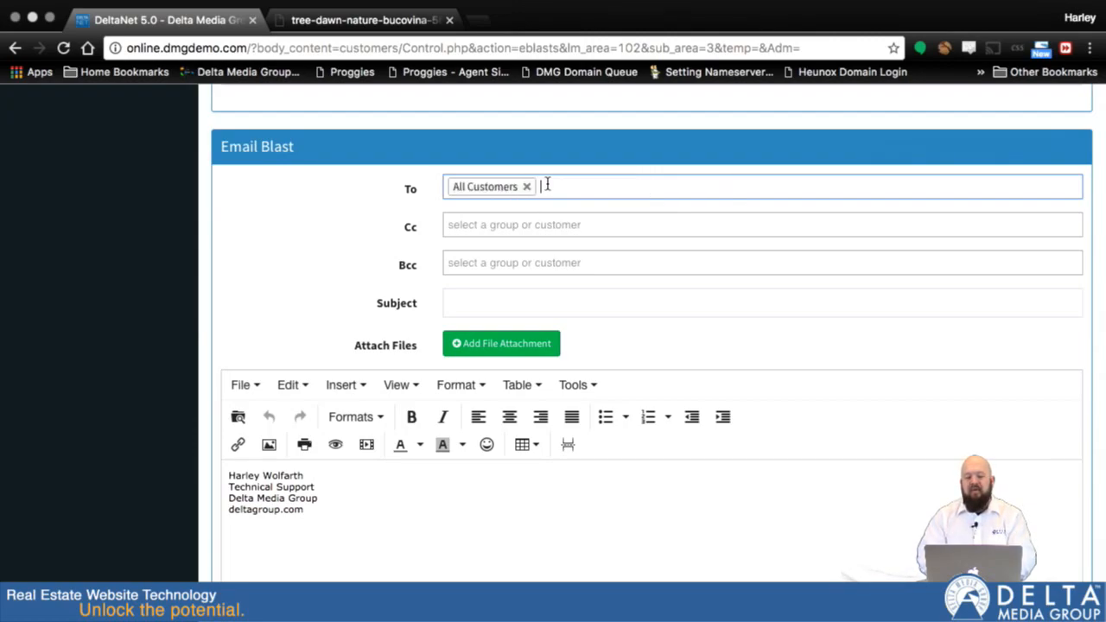
Browse the Cc and Bcc recipient lists and remove All Customers from the To field
{"action": "left_click", "coordinate": [591, 186]}
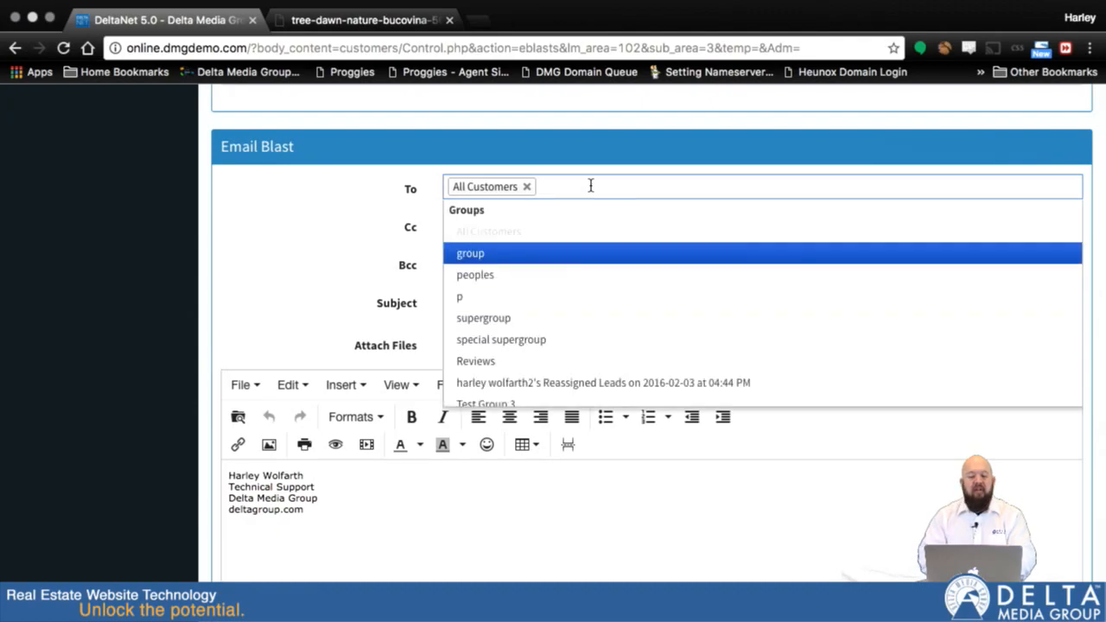
{"action": "left_click", "coordinate": [372, 234]}
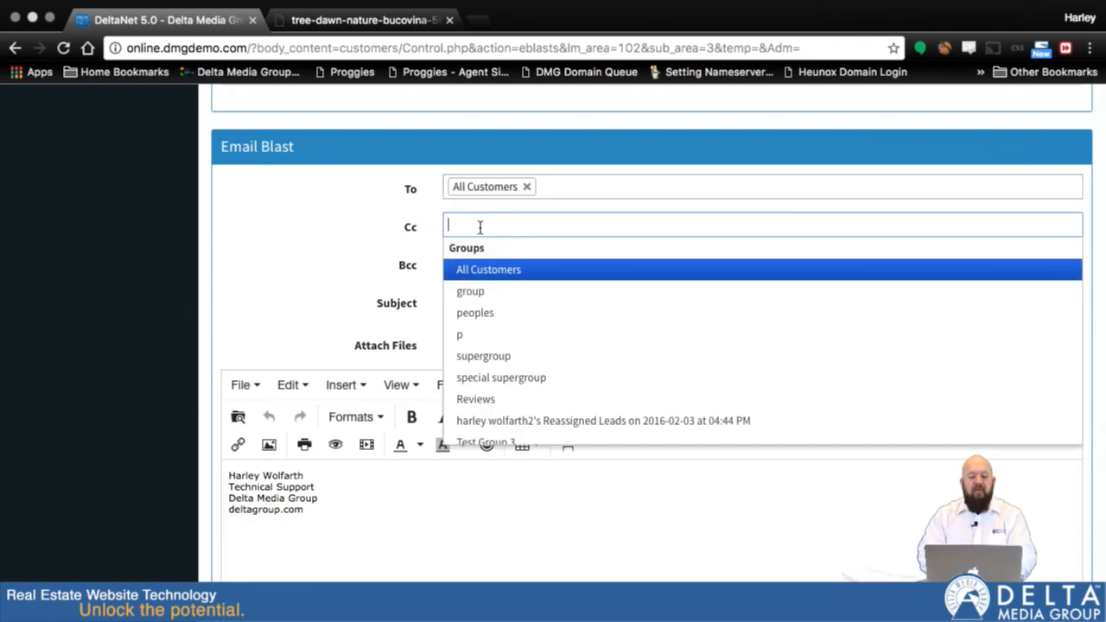
{"action": "left_click", "coordinate": [390, 275]}
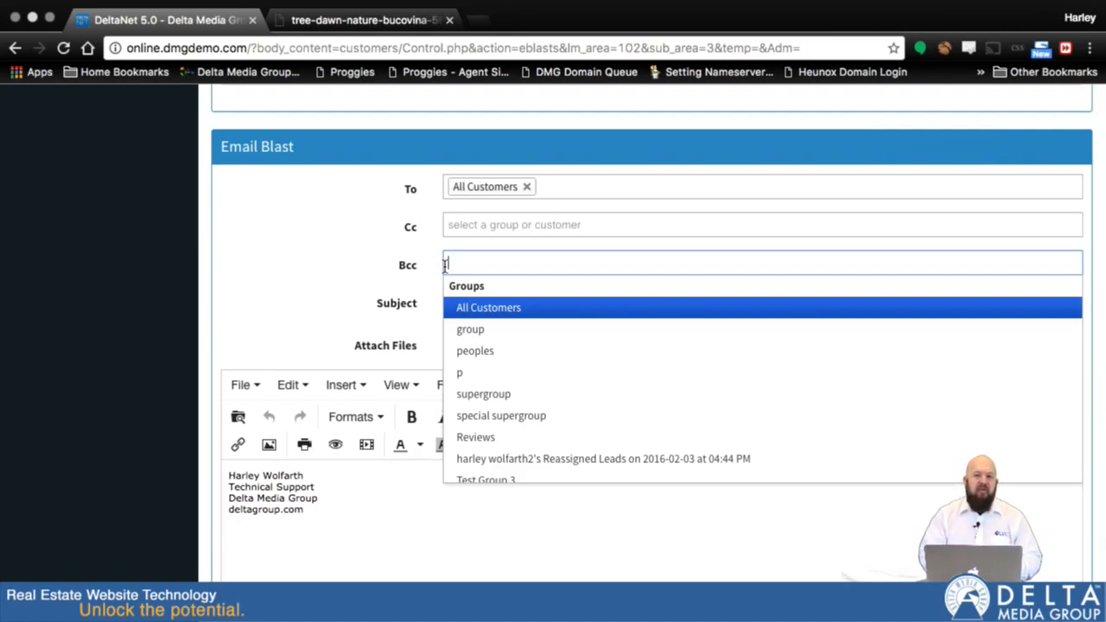
{"action": "left_click", "coordinate": [537, 186]}
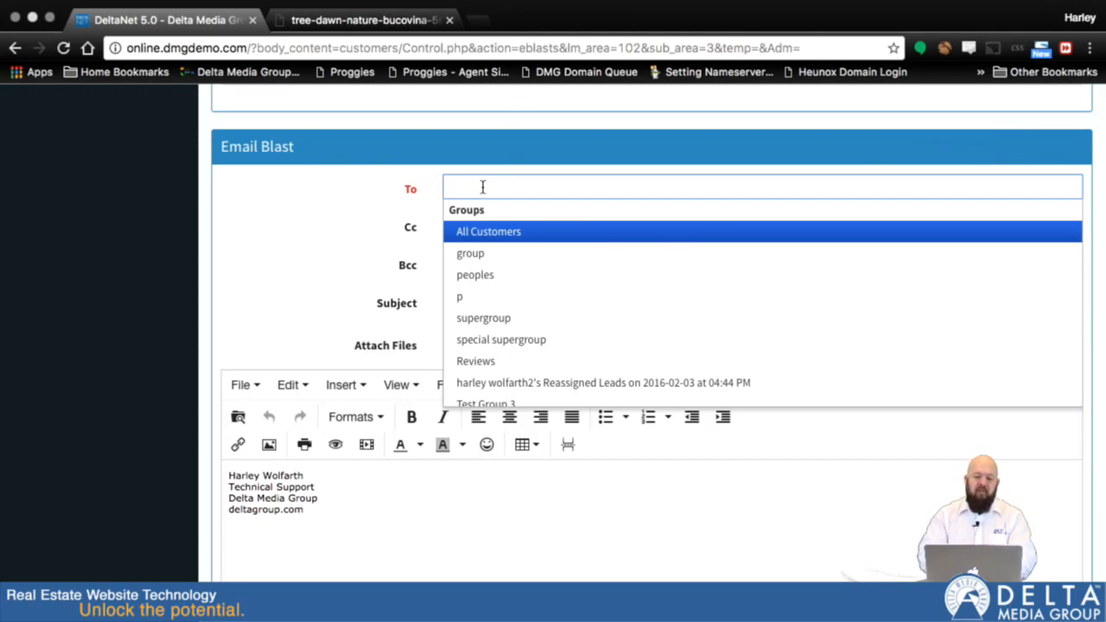
{"action": "key", "text": "Tab"}
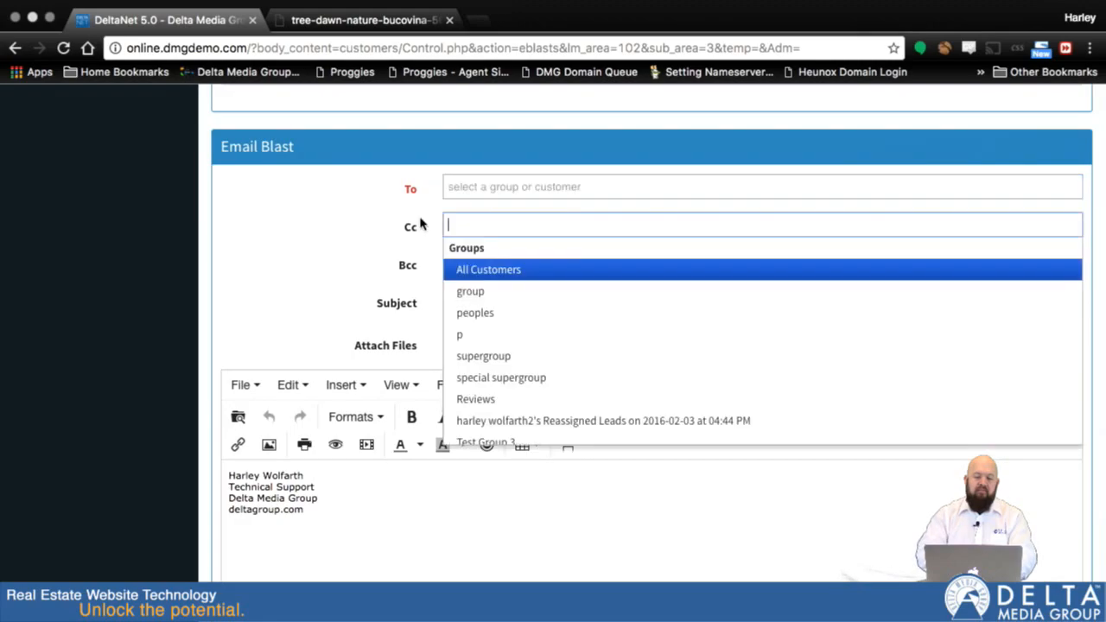
Try entering 'mister buyer' and 'mister@buyer' as a To recipient, then clear the field
{"action": "left_click", "coordinate": [479, 186]}
{"action": "type", "text": "mister"}
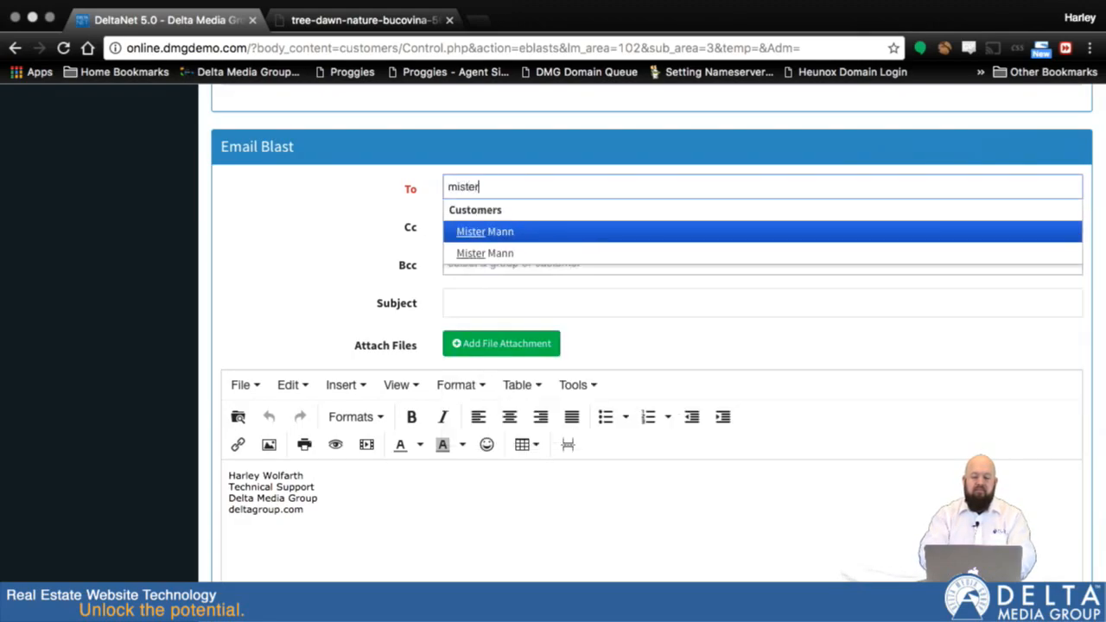
{"action": "type", "text": " buyer"}
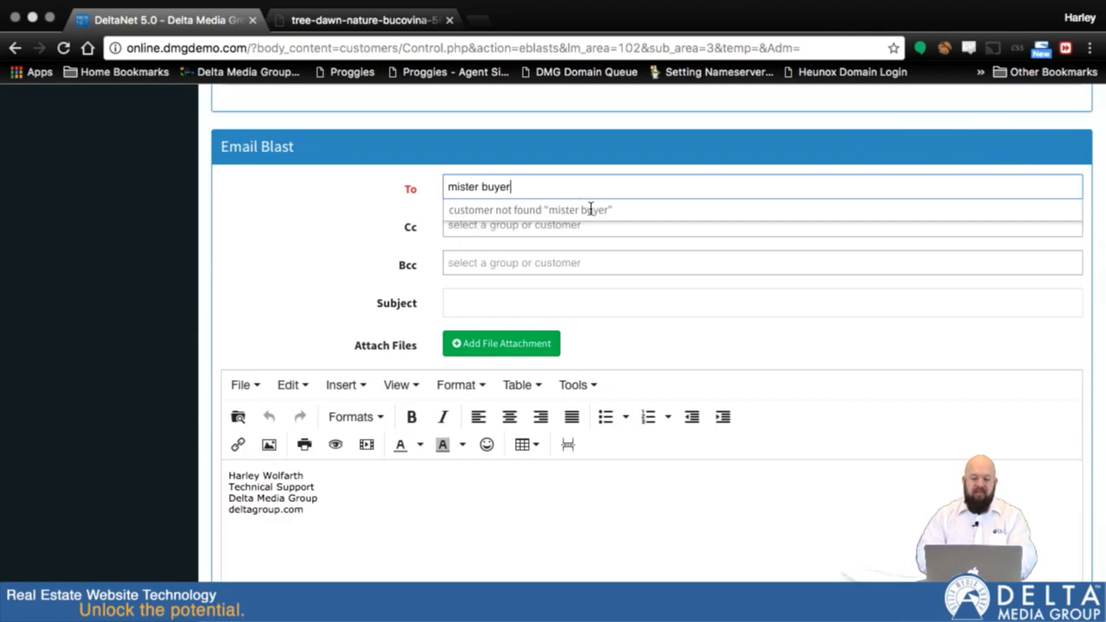
{"action": "triple_click", "coordinate": [523, 182]}
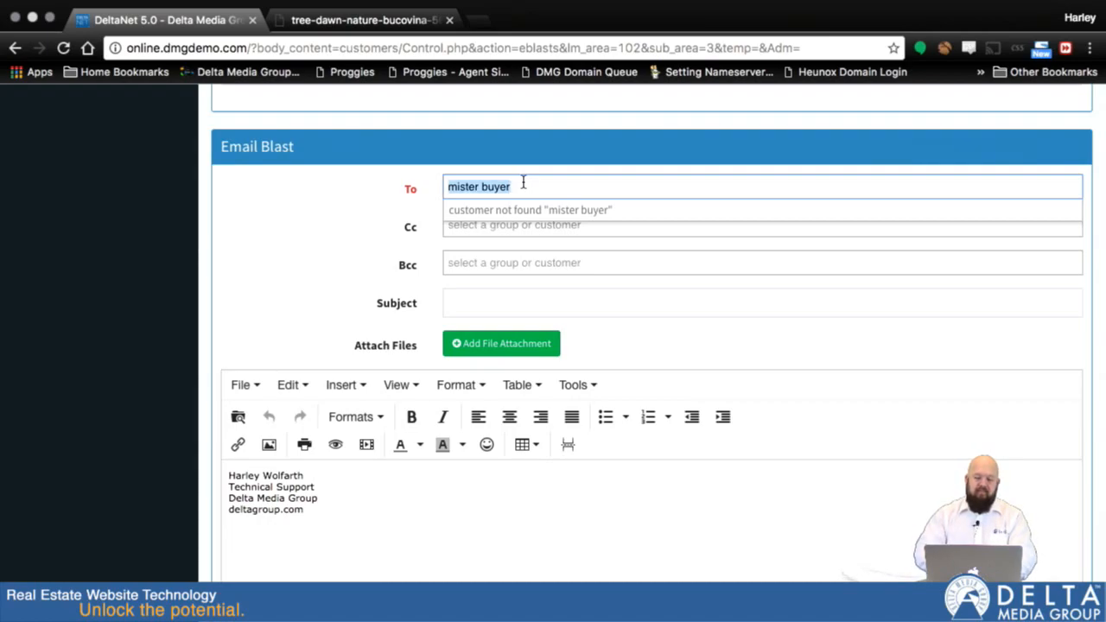
{"action": "type", "text": "mister"}
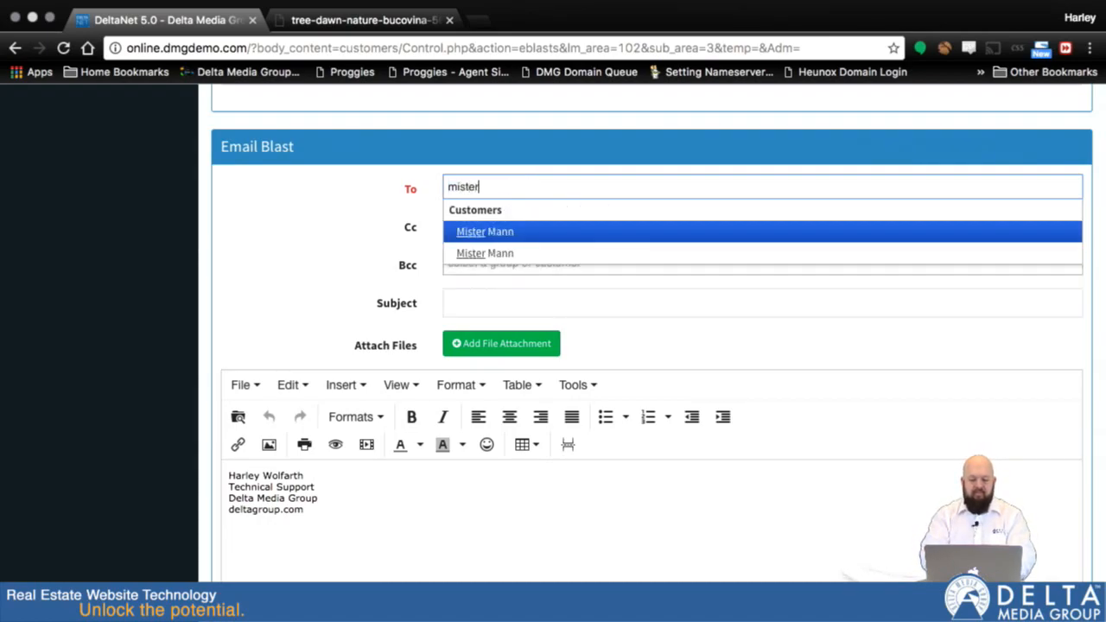
{"action": "type", "text": "@buyer"}
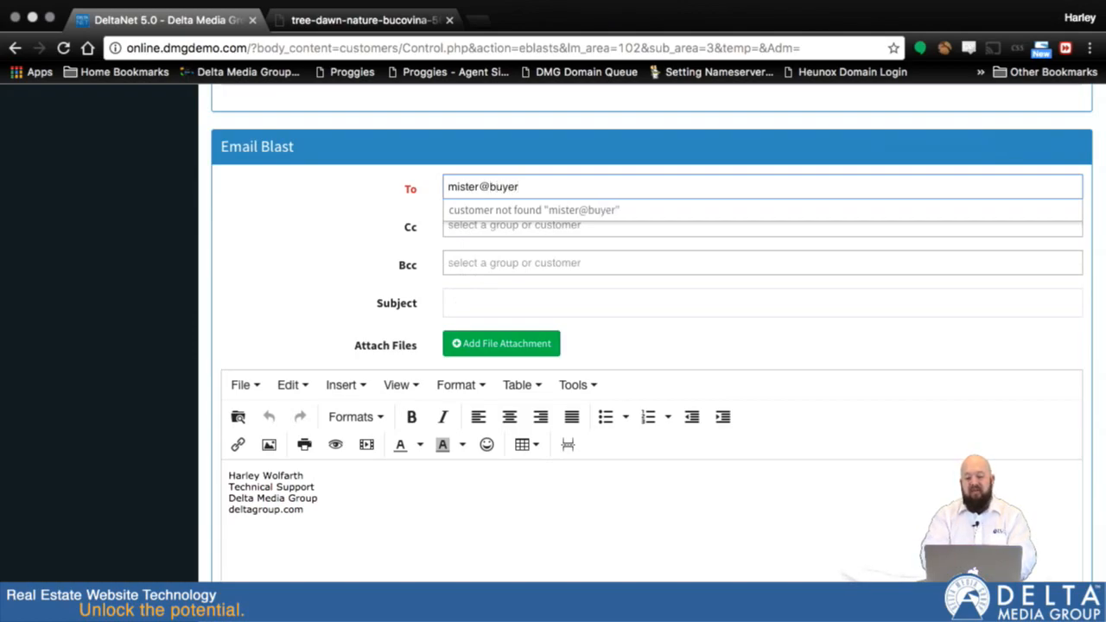
{"action": "key", "text": "super+a"}
{"action": "key", "text": "BackSpace"}
{"action": "left_click", "coordinate": [354, 251]}
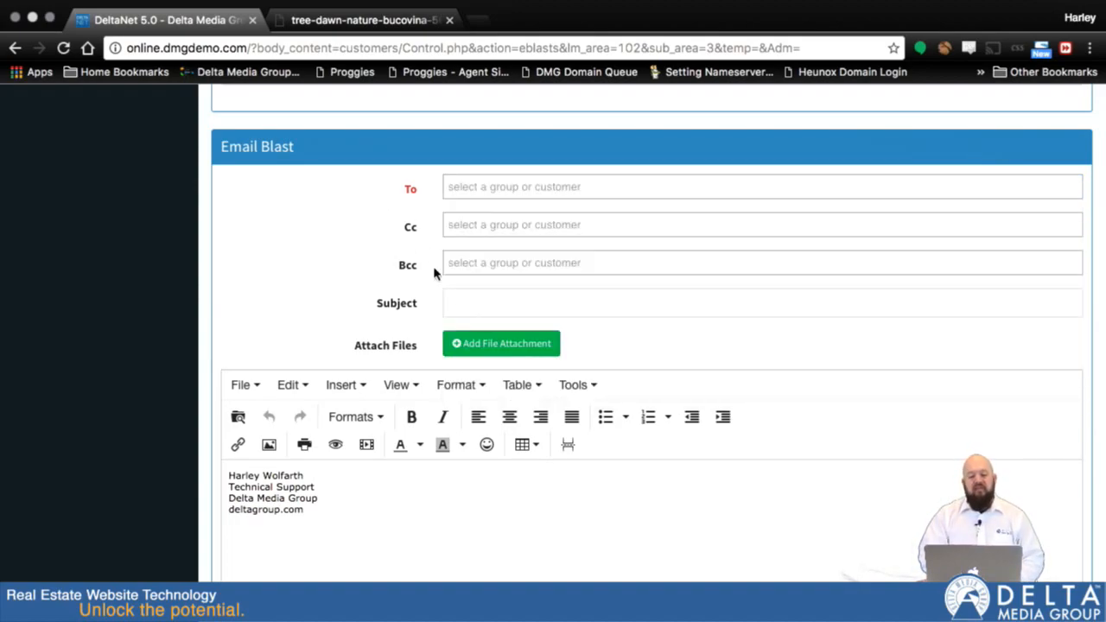
Set the email subject to 'This is my message'
{"action": "left_click", "coordinate": [457, 304]}
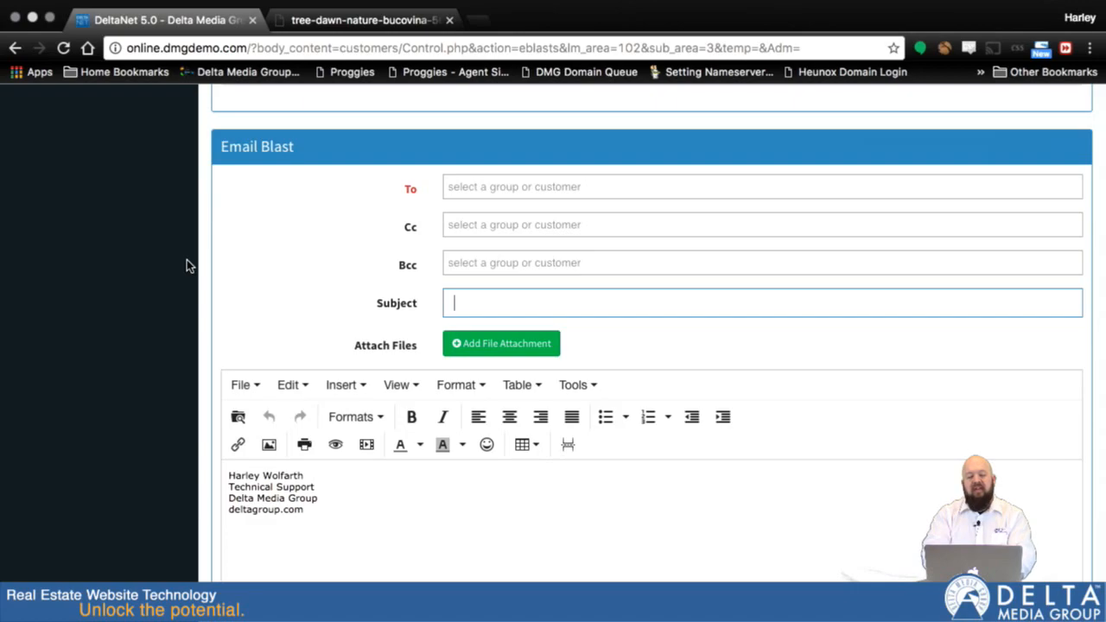
{"action": "type", "text": "This is my me"}
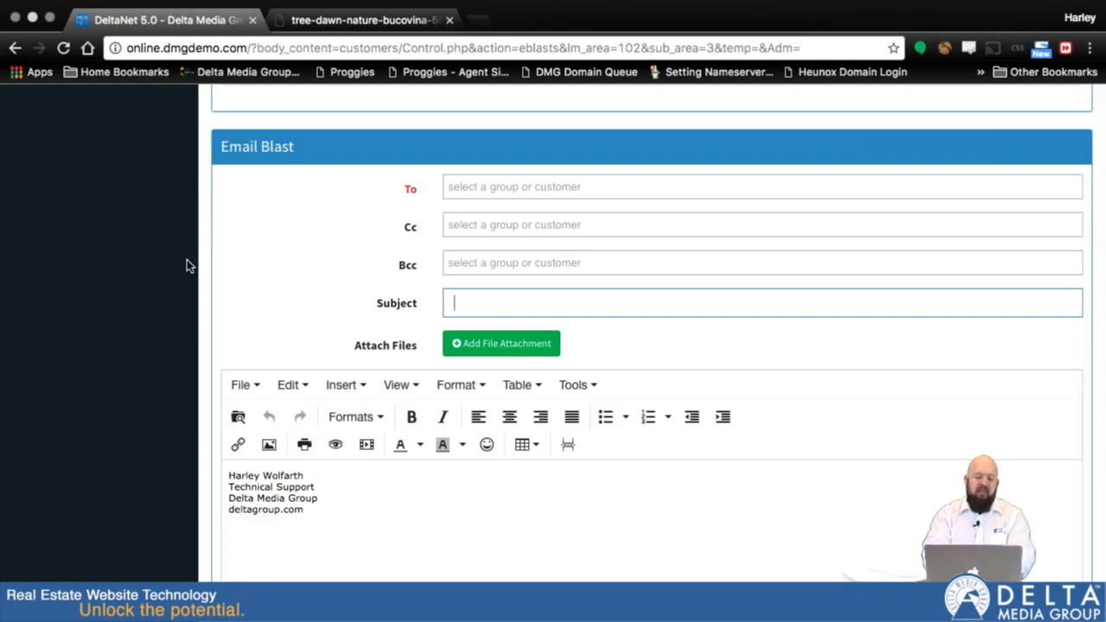
{"action": "type", "text": "ssage"}
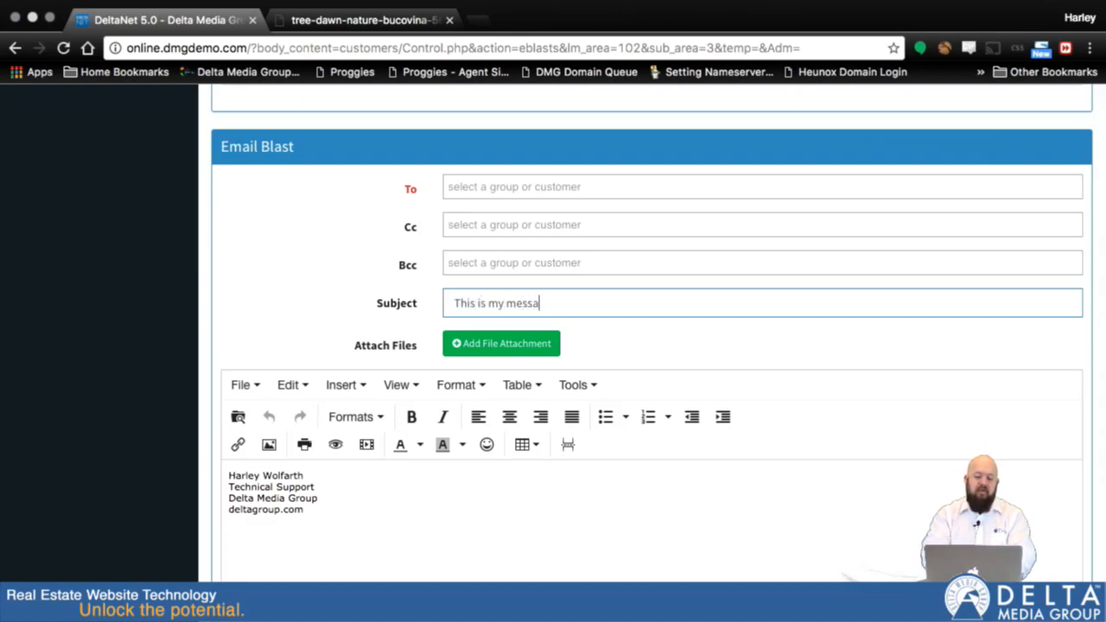
Open the file attachment browser and cancel it without choosing a file
{"action": "left_click", "coordinate": [499, 344]}
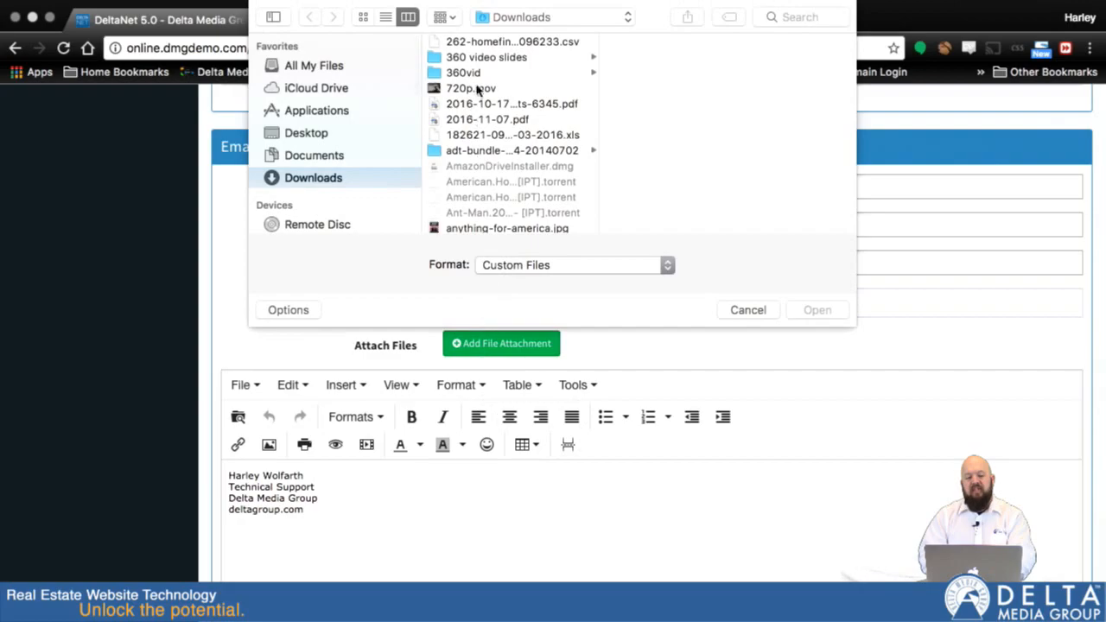
{"action": "left_click", "coordinate": [748, 311]}
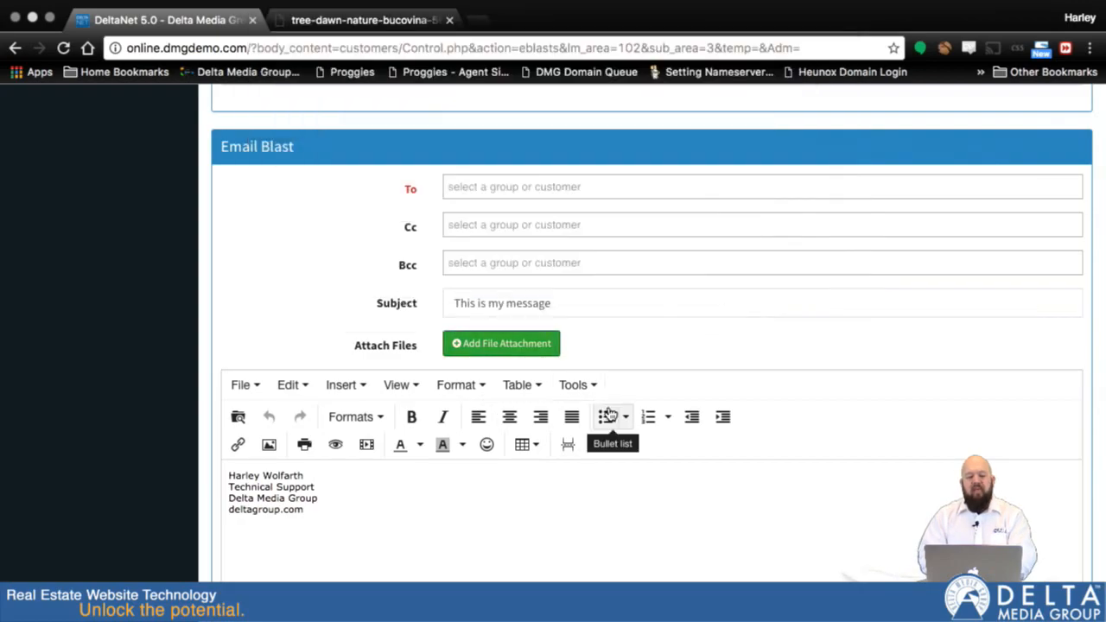
Insert several blank lines above the signature in the message body
{"action": "scroll", "coordinate": [611, 414], "scroll_direction": "down", "scroll_amount": 3}
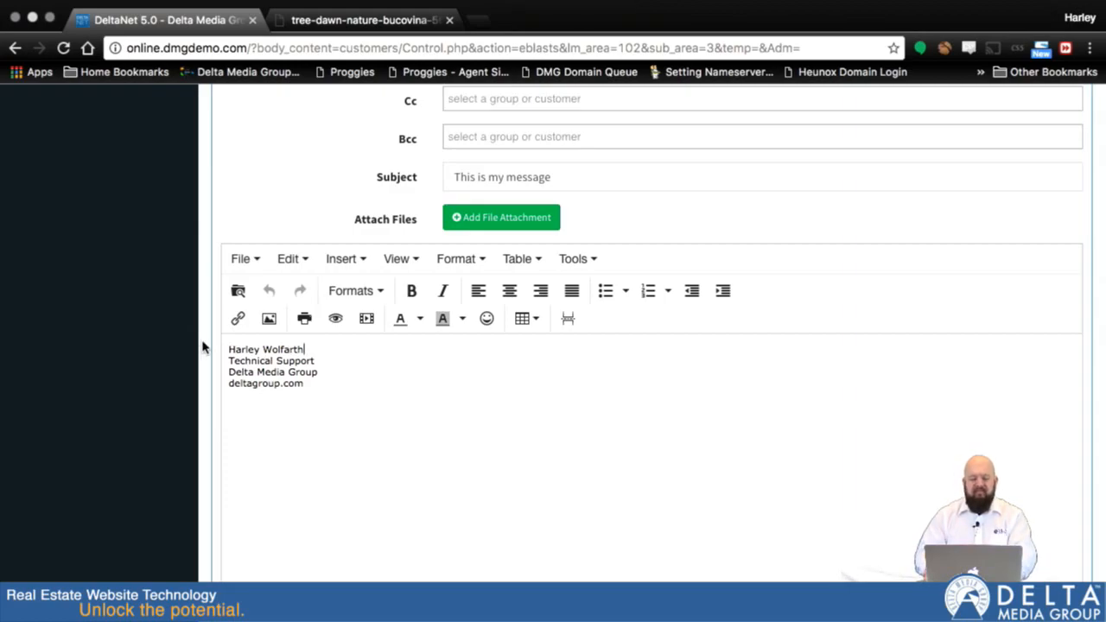
{"action": "key", "text": "Return"}
{"action": "key", "text": "BackSpace"}
{"action": "key", "text": "BackSpace"}
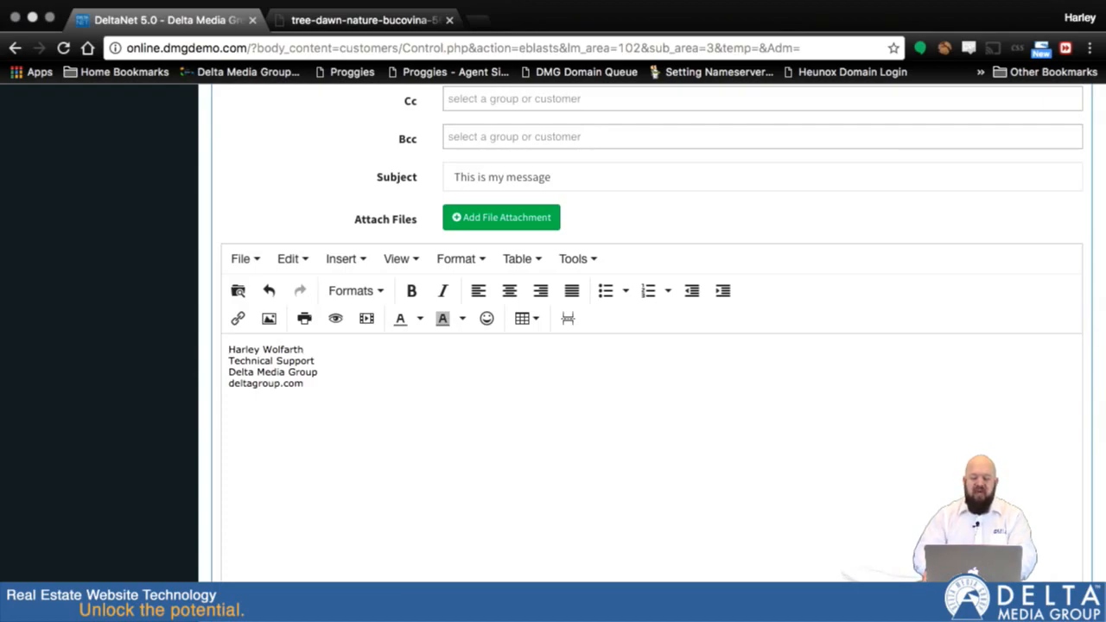
{"action": "key", "text": "Return"}
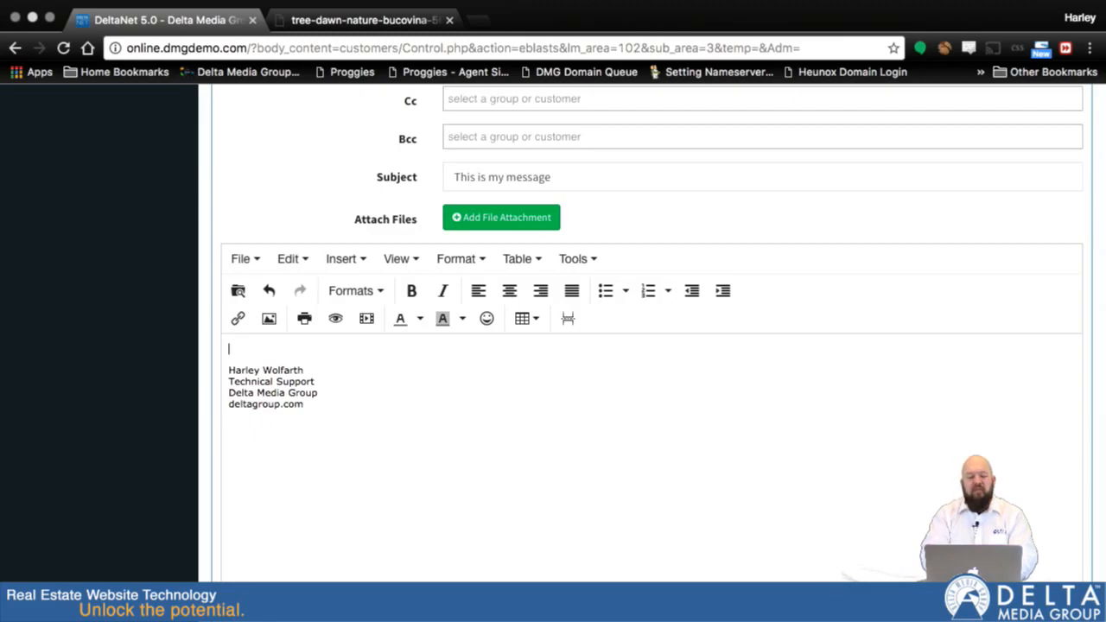
{"action": "key", "text": "Return"}
{"action": "key", "text": "Return"}
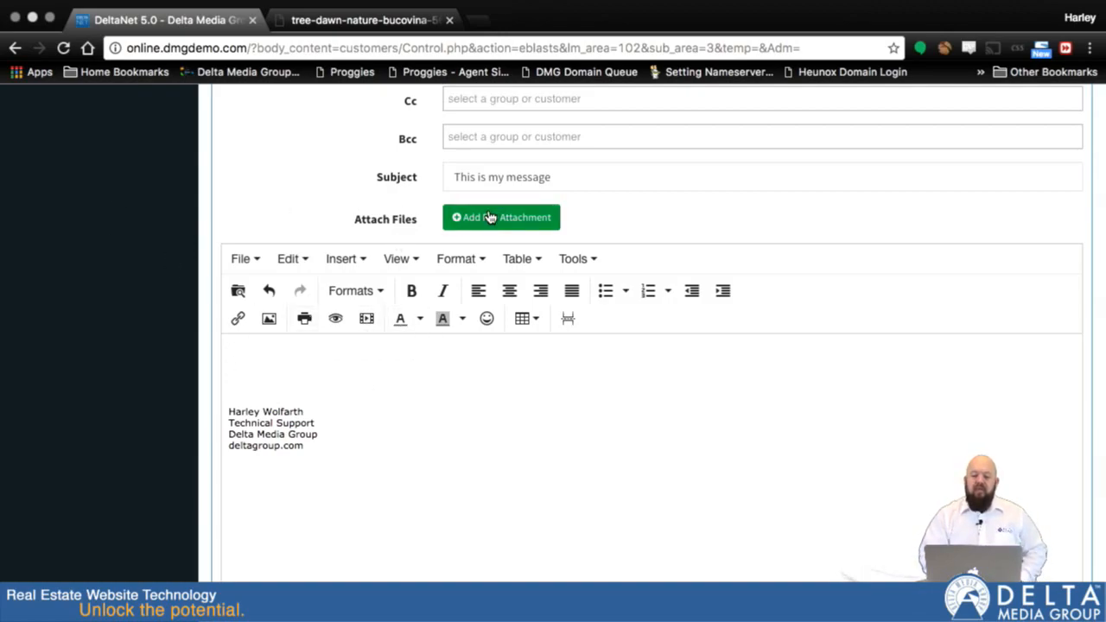
{"action": "left_click", "coordinate": [276, 362]}
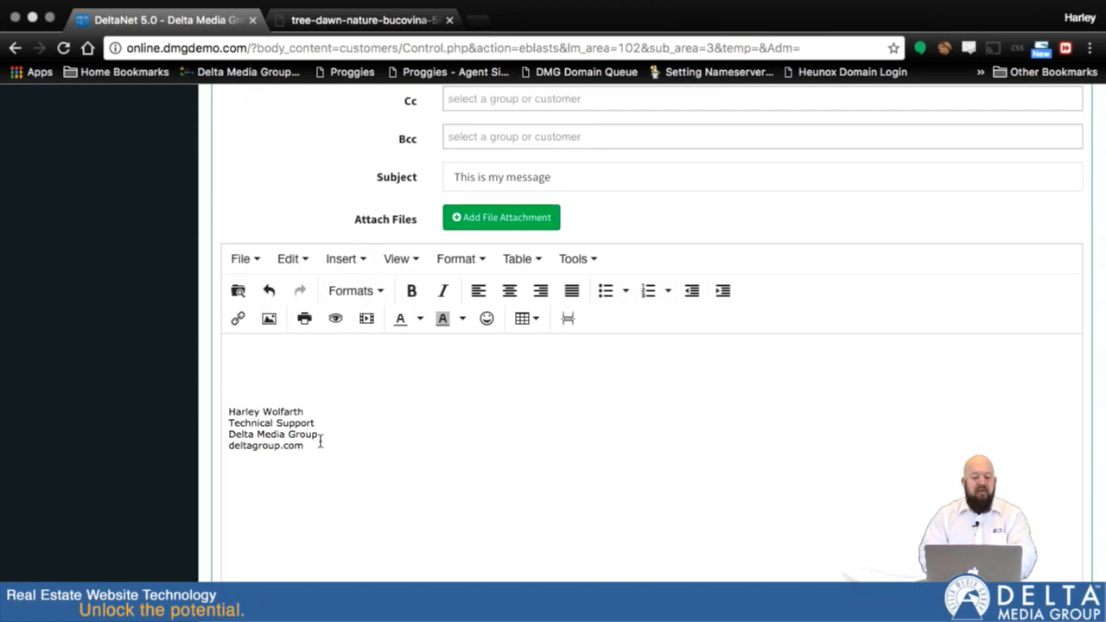
Write 'This is my great email blast.' on the first line of the message body
{"action": "scroll", "coordinate": [530, 484], "scroll_direction": "down", "scroll_amount": 2}
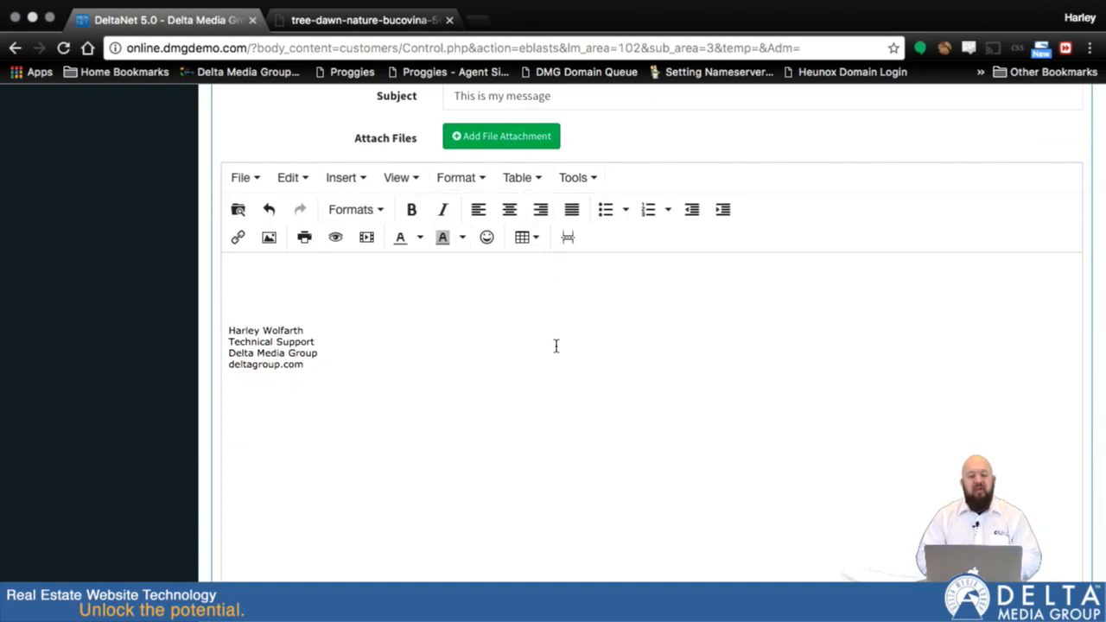
{"action": "left_click", "coordinate": [363, 266]}
{"action": "type", "text": "This is my great email blast."}
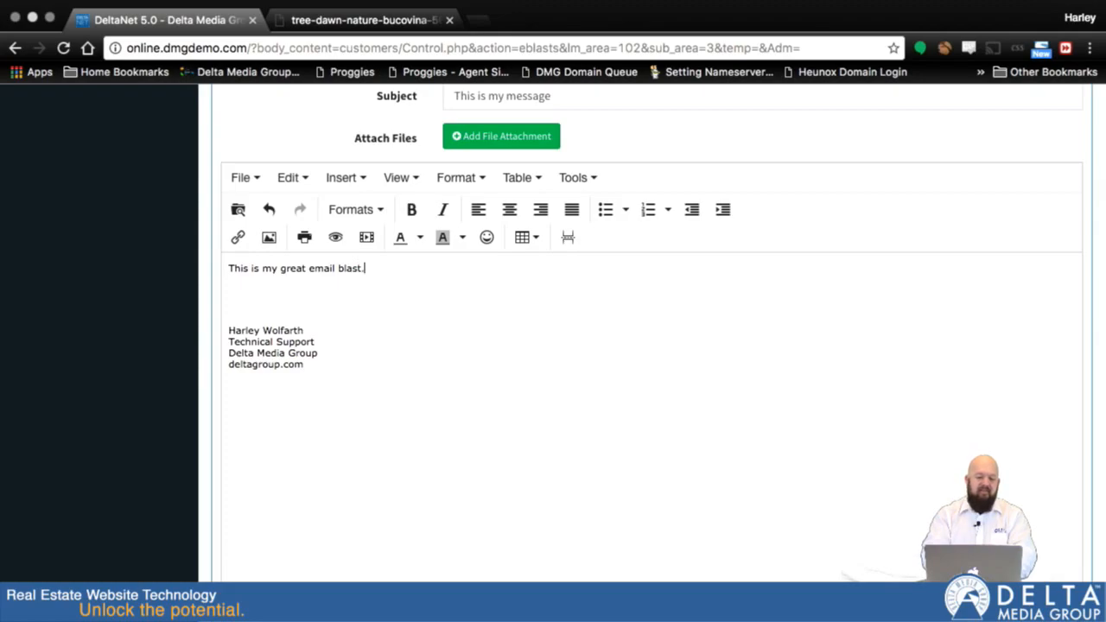
Add a line reading 'This is a picture of a tree' below it and start a new line
{"action": "key", "text": "Return"}
{"action": "key", "text": "Return"}
{"action": "type", "text": "This "}
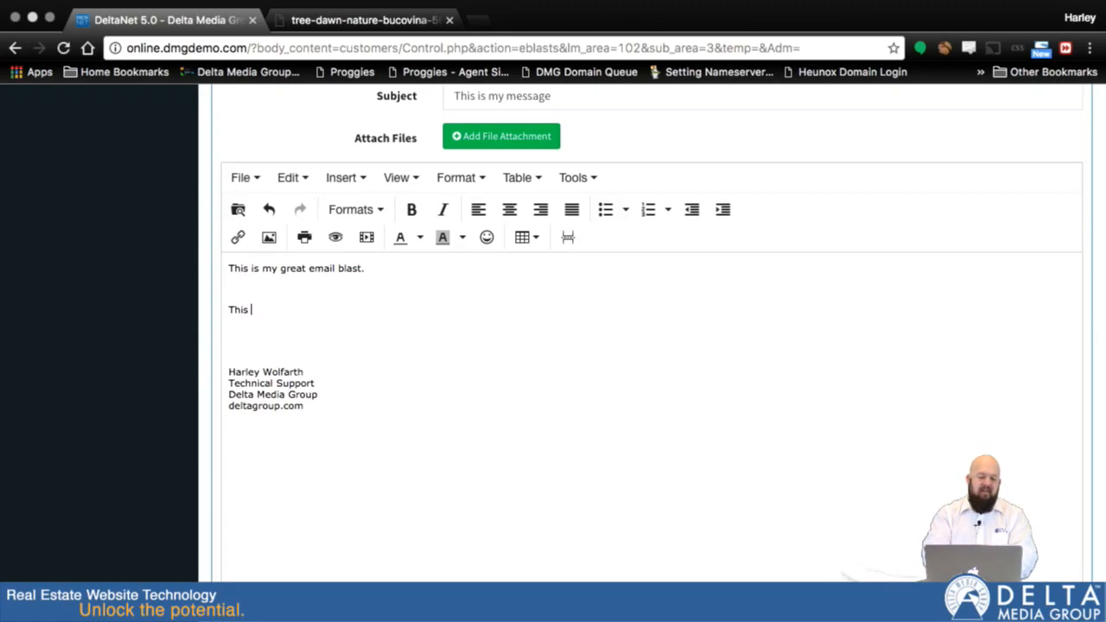
{"action": "type", "text": "is a picture of a tree"}
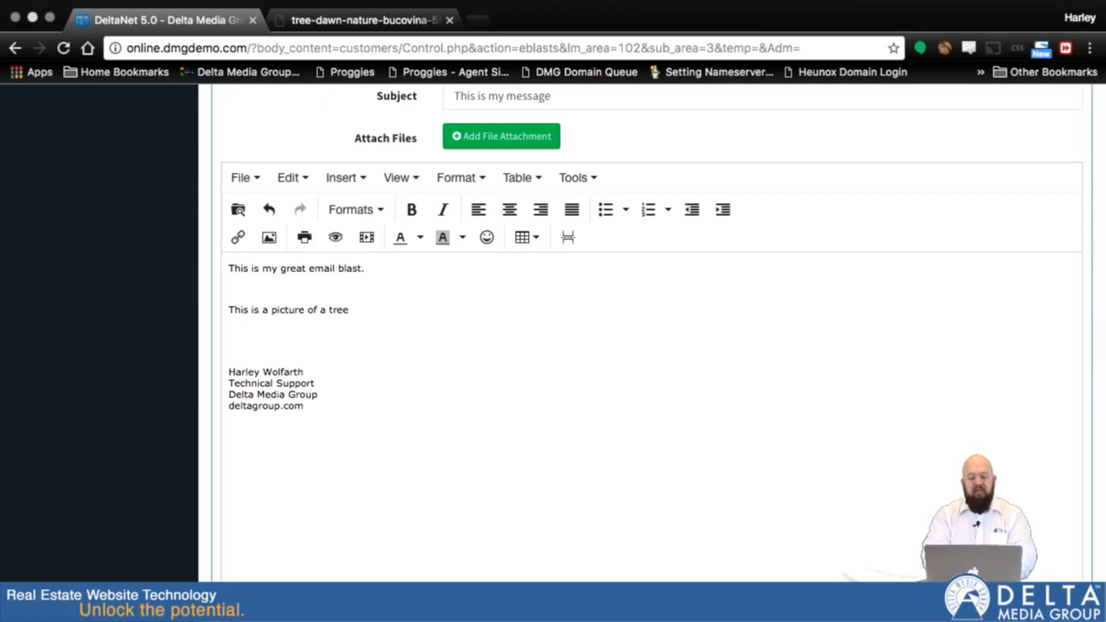
{"action": "key", "text": "Return"}
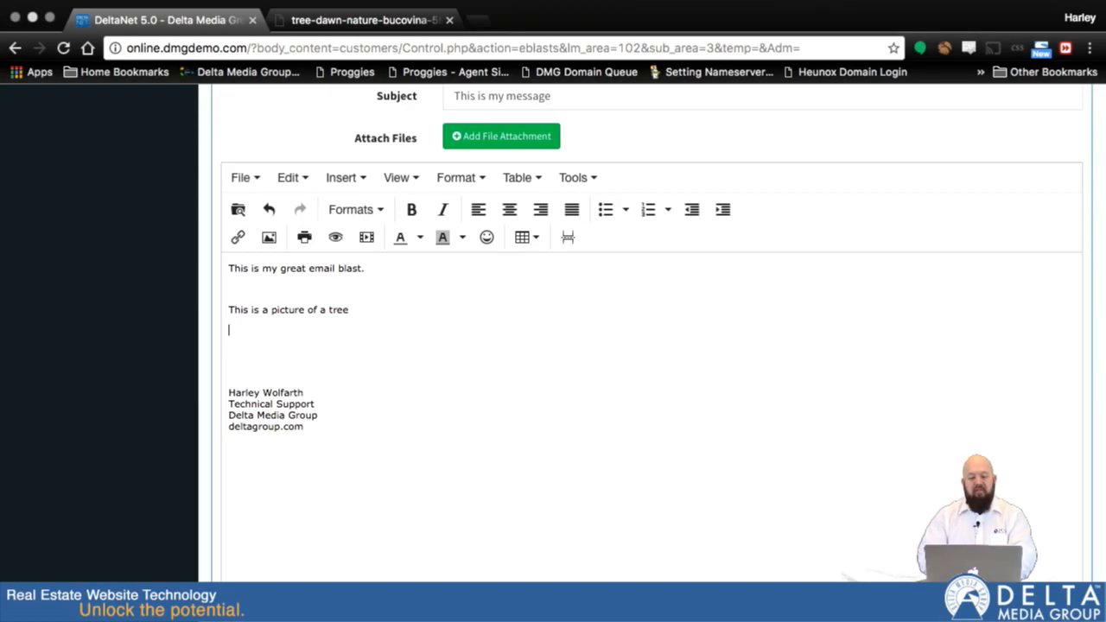
Copy the tree image's web address from the other browser tab and return to the email blast tab
{"action": "left_click", "coordinate": [363, 19]}
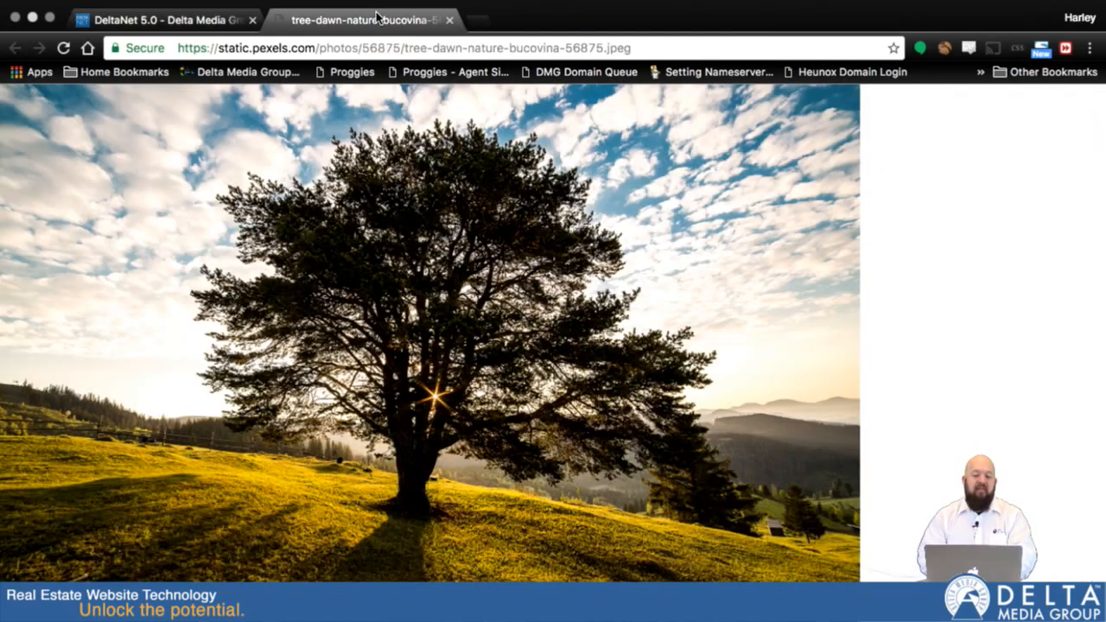
{"action": "left_click", "coordinate": [350, 50]}
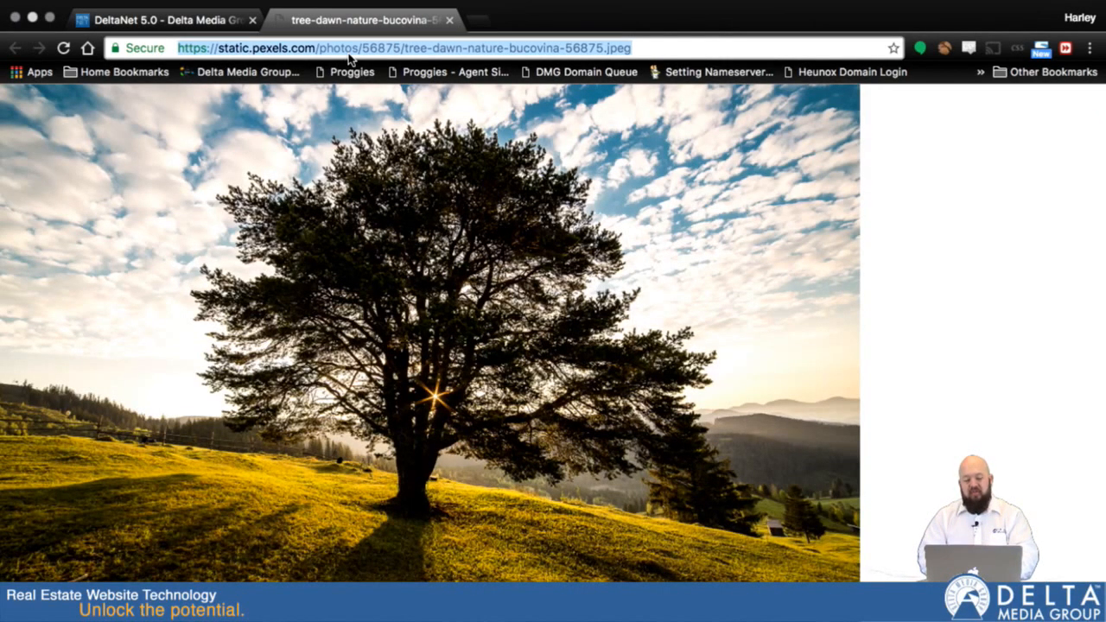
{"action": "left_click", "coordinate": [208, 19]}
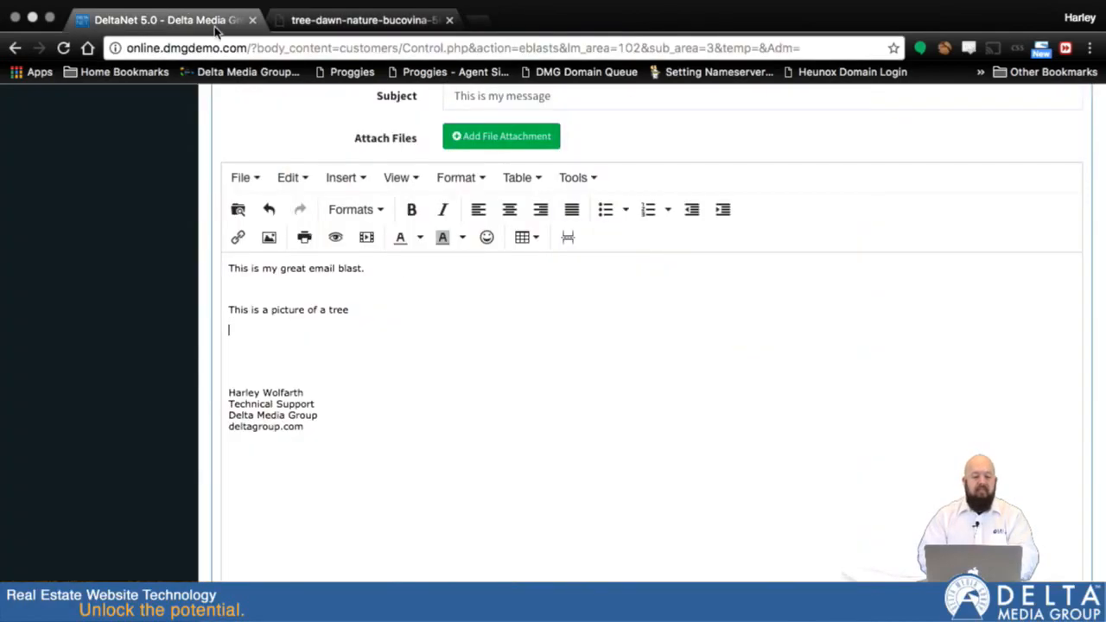
Insert the tree image into the message body using the copied web address as its source
{"action": "left_click", "coordinate": [356, 183]}
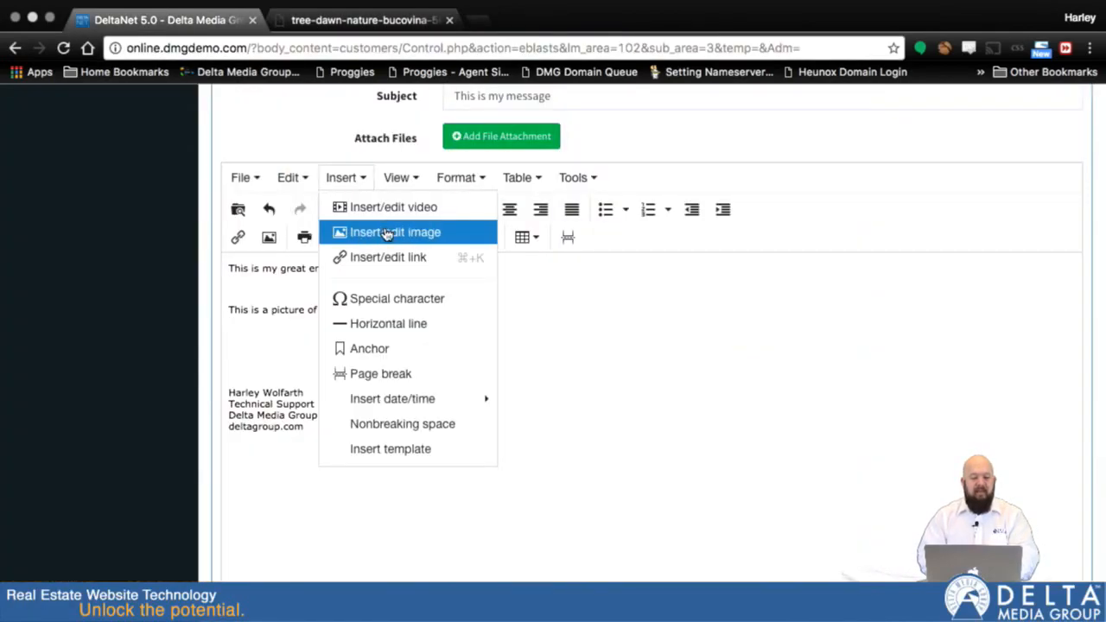
{"action": "left_click", "coordinate": [386, 233]}
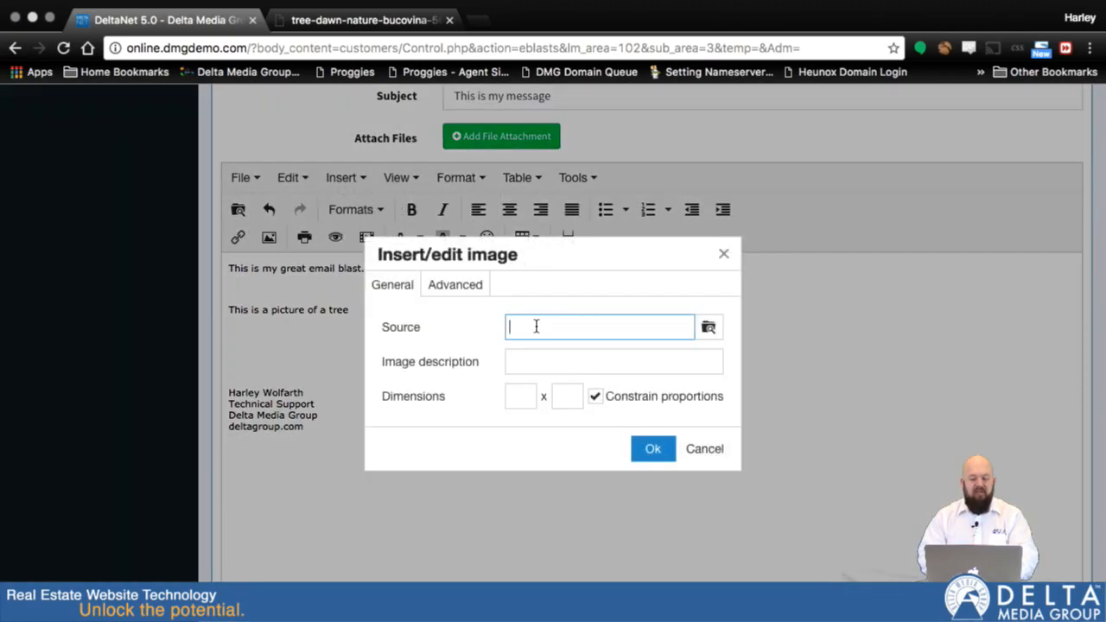
{"action": "key", "text": "super+v"}
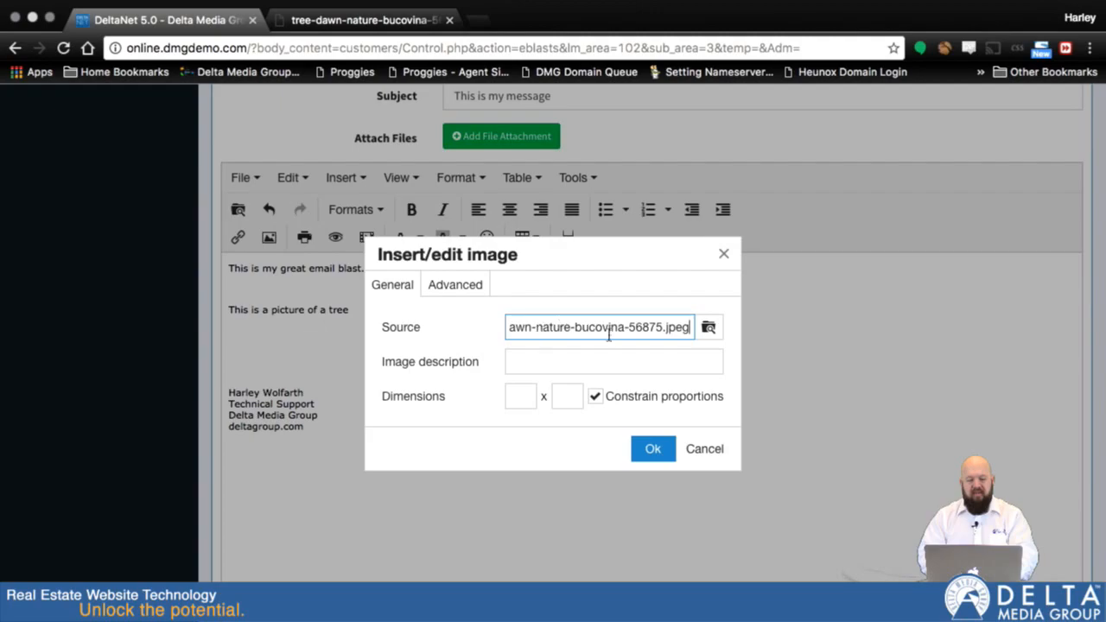
{"action": "left_click", "coordinate": [649, 463]}
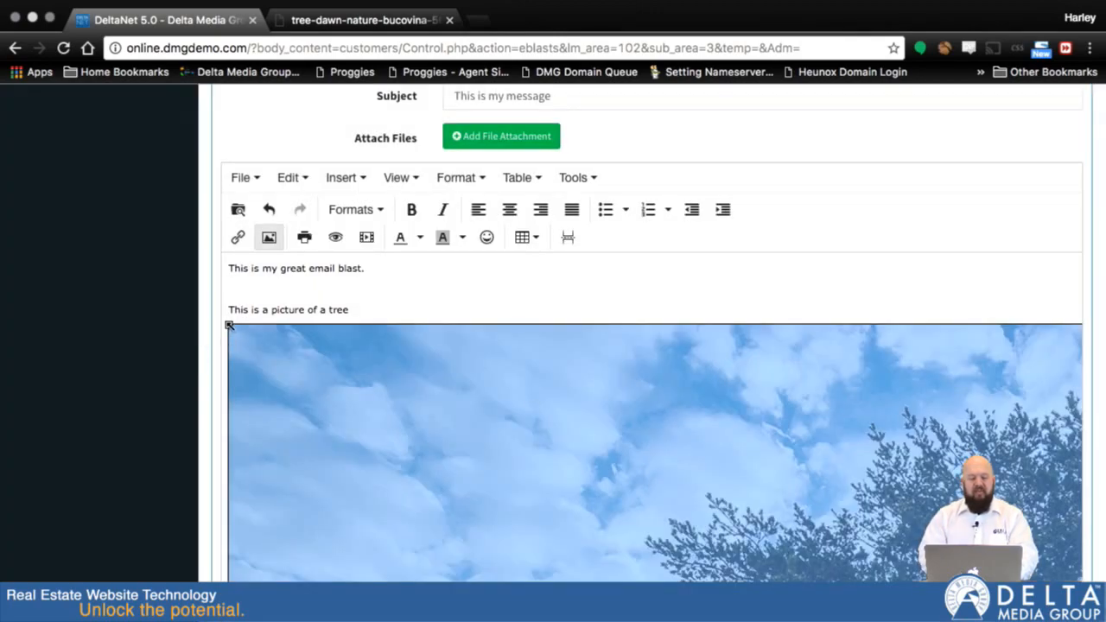
Shrink the inserted tree image to a small thumbnail by dragging its corner handle
{"action": "left_click_drag", "start_coordinate": [229, 326], "coordinate": [164, 300]}
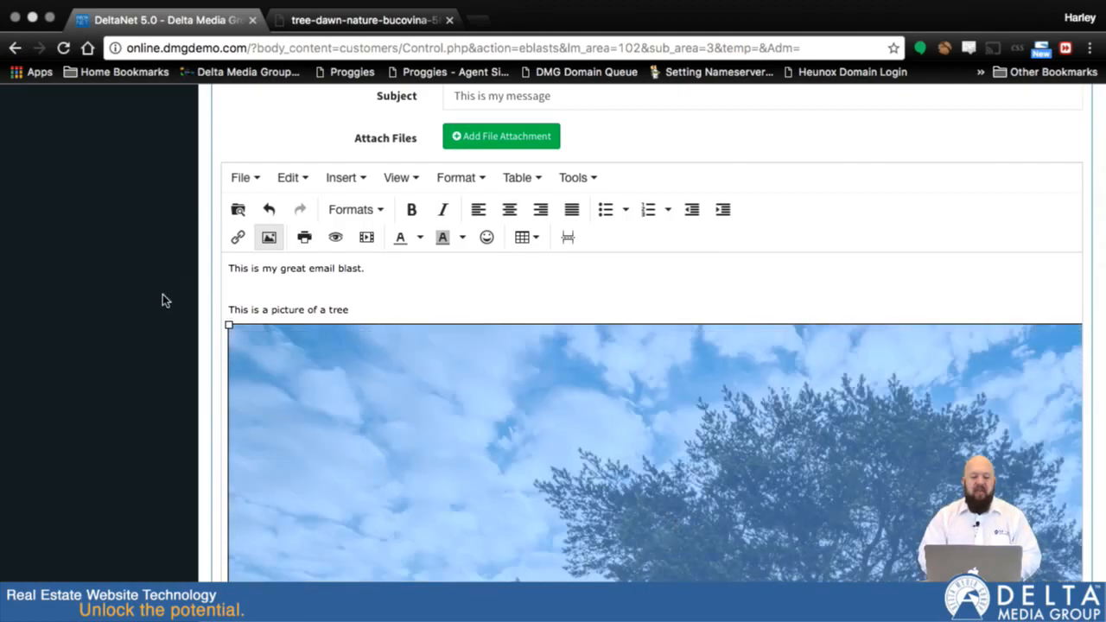
{"action": "left_click_drag", "start_coordinate": [227, 325], "coordinate": [713, 524]}
{"action": "left_click_drag", "start_coordinate": [229, 324], "coordinate": [678, 525]}
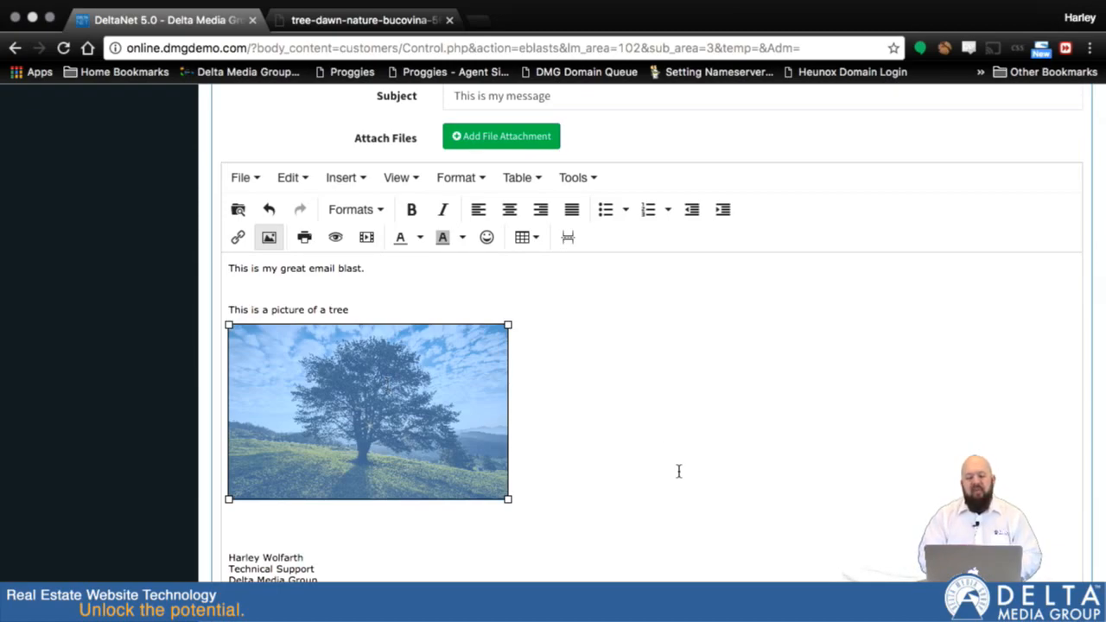
{"action": "left_click", "coordinate": [369, 307]}
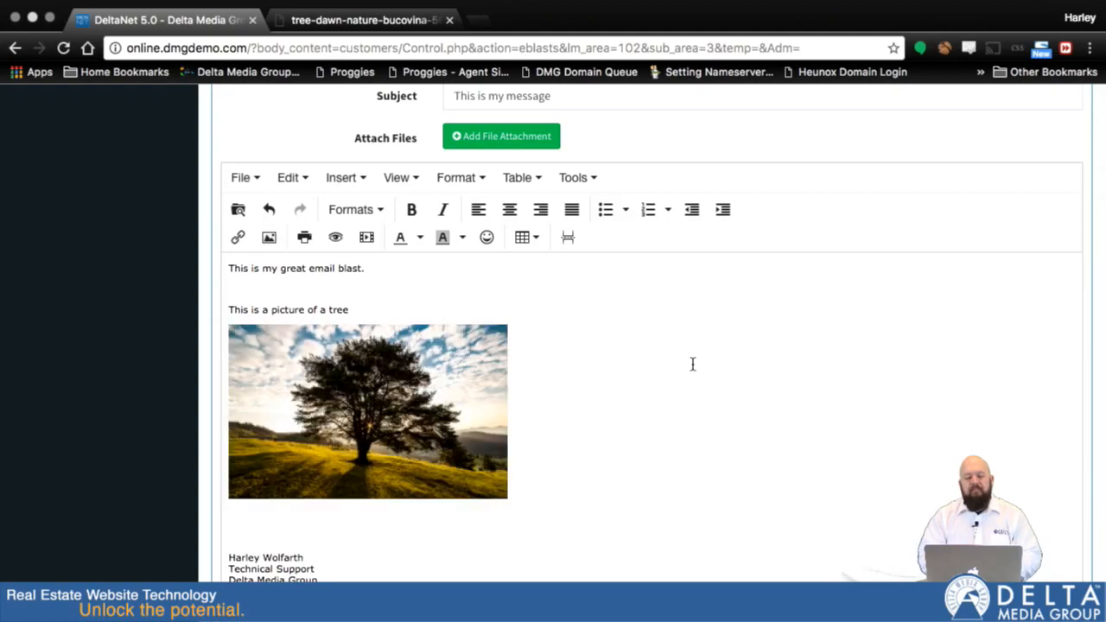
Type 'this is a link' next to the image
{"action": "left_click", "coordinate": [538, 367]}
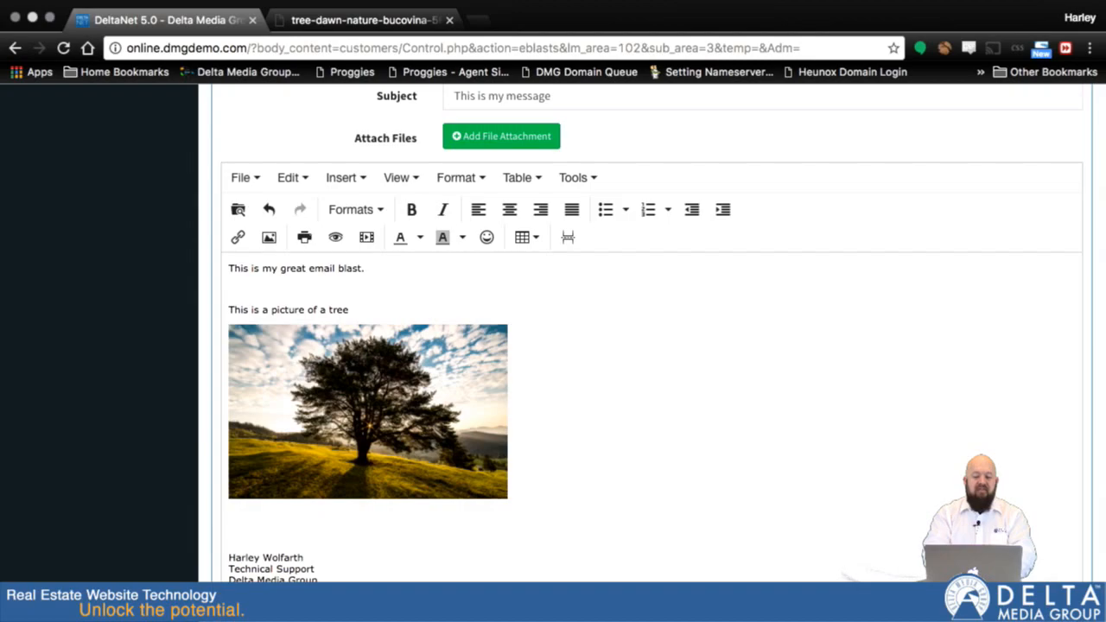
{"action": "type", "text": "t"}
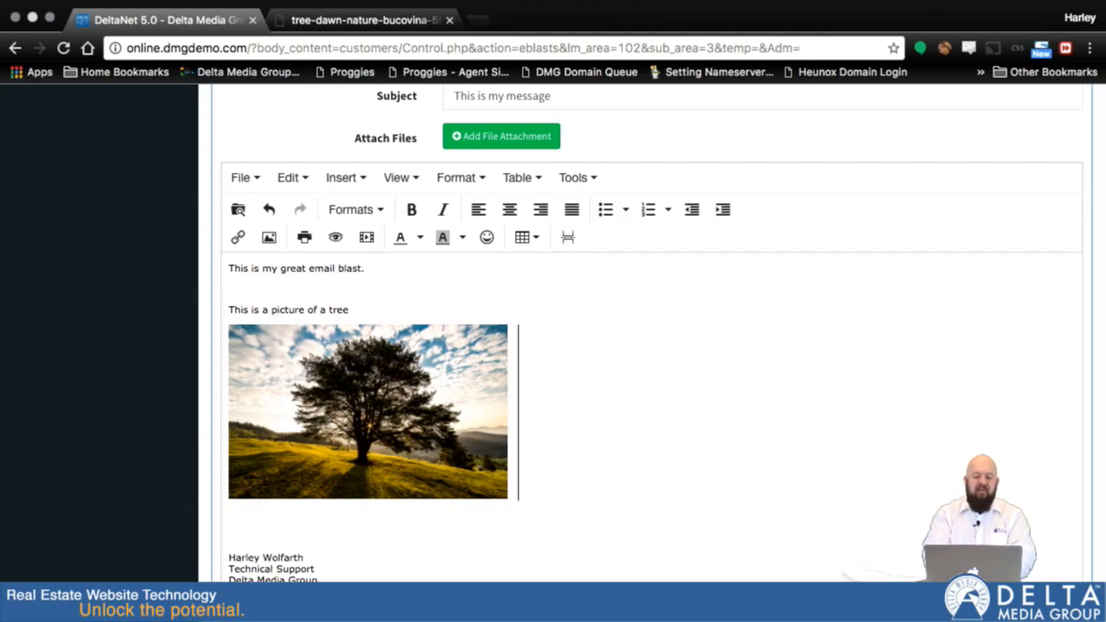
{"action": "type", "text": "his is a link"}
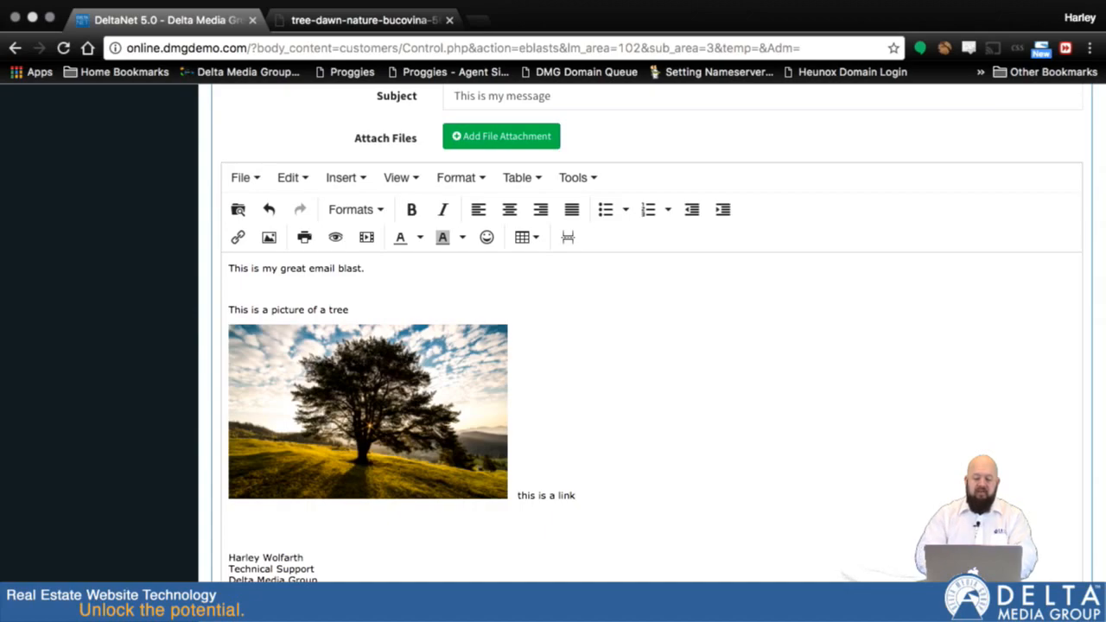
{"action": "key", "text": "shift+Left"}
{"action": "key", "text": "shift+Left"}
{"action": "key", "text": "shift+Left"}
{"action": "key", "text": "shift+Left"}
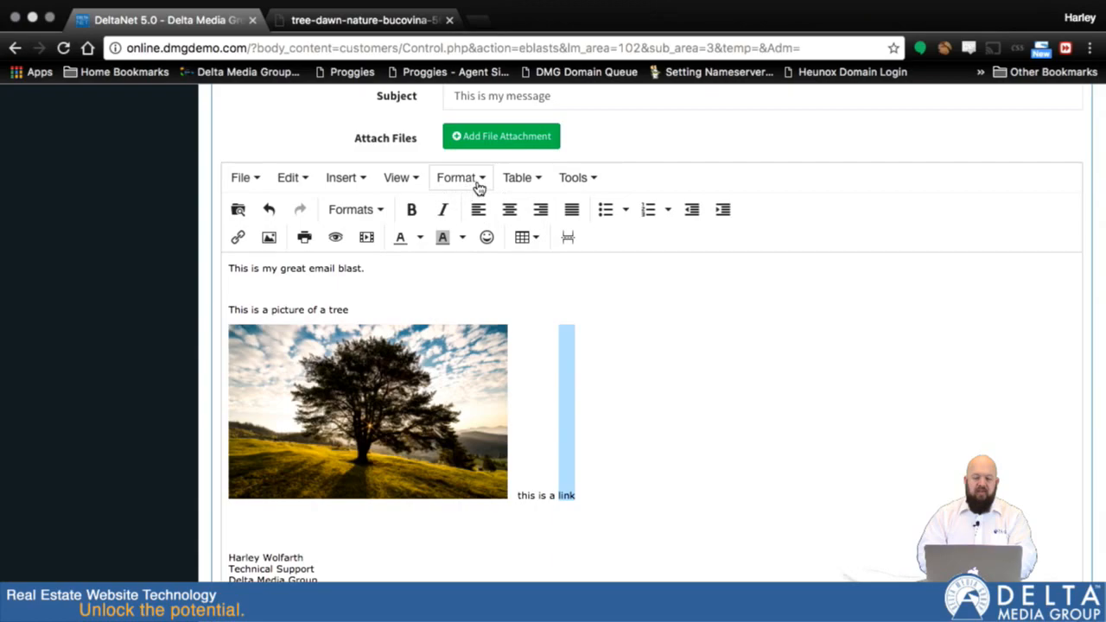
{"action": "left_click", "coordinate": [360, 182]}
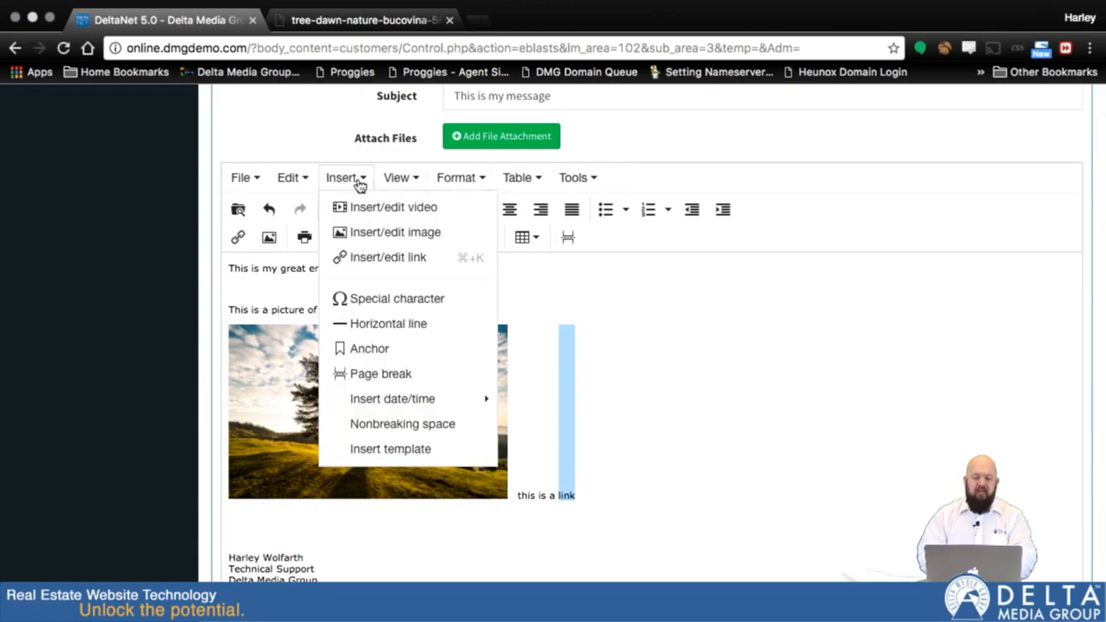
{"action": "left_click", "coordinate": [377, 257]}
{"action": "type", "text": "http"}
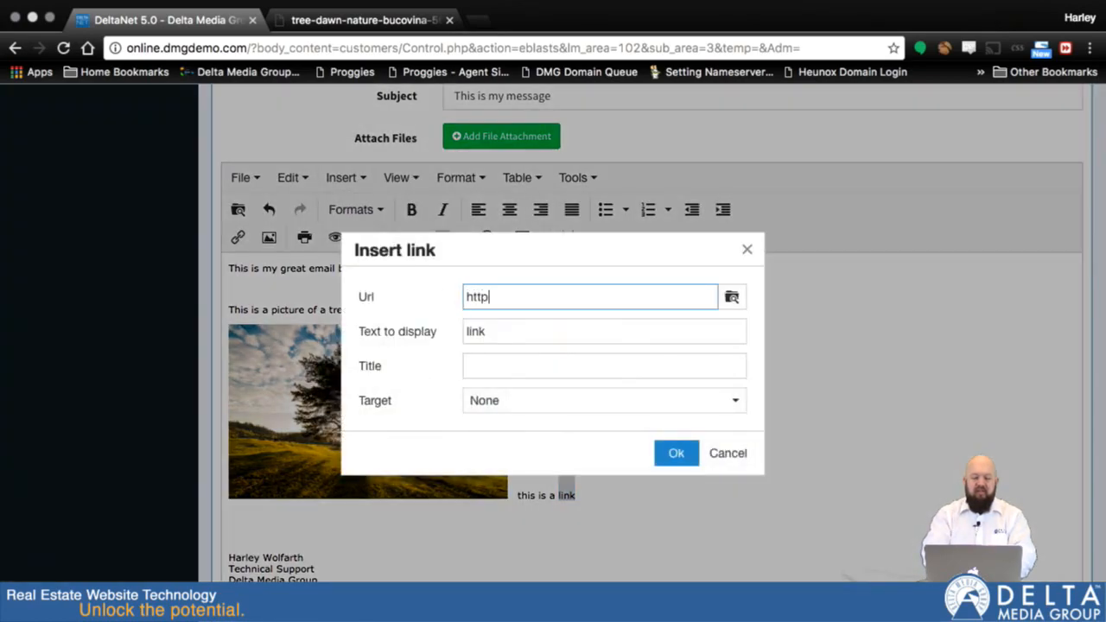
{"action": "type", "text": "://www.youtube.com"}
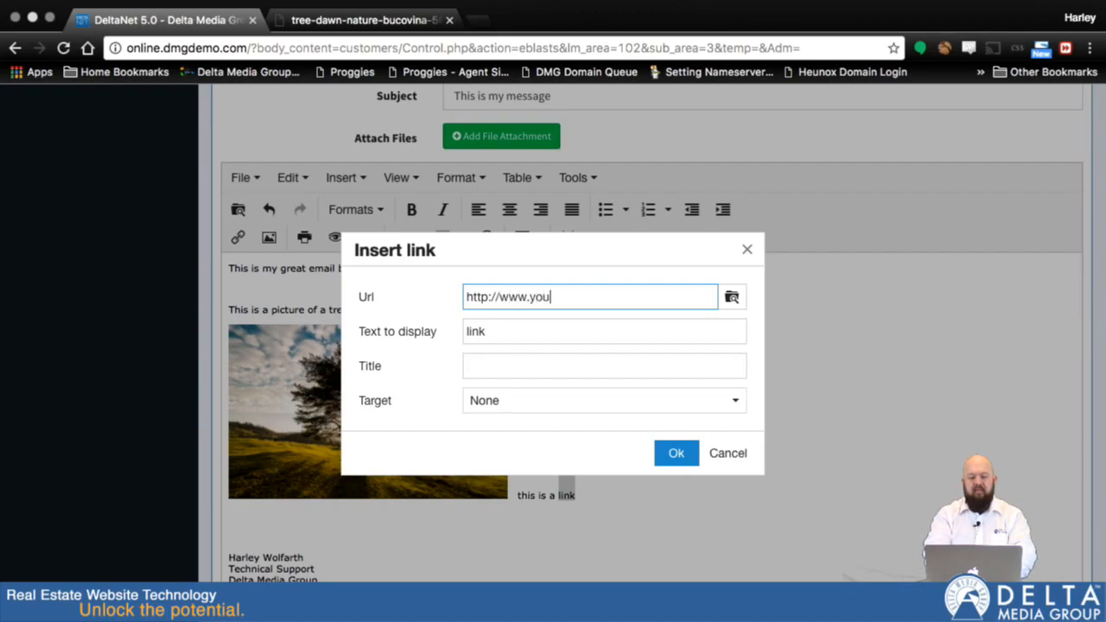
{"action": "left_click", "coordinate": [674, 453]}
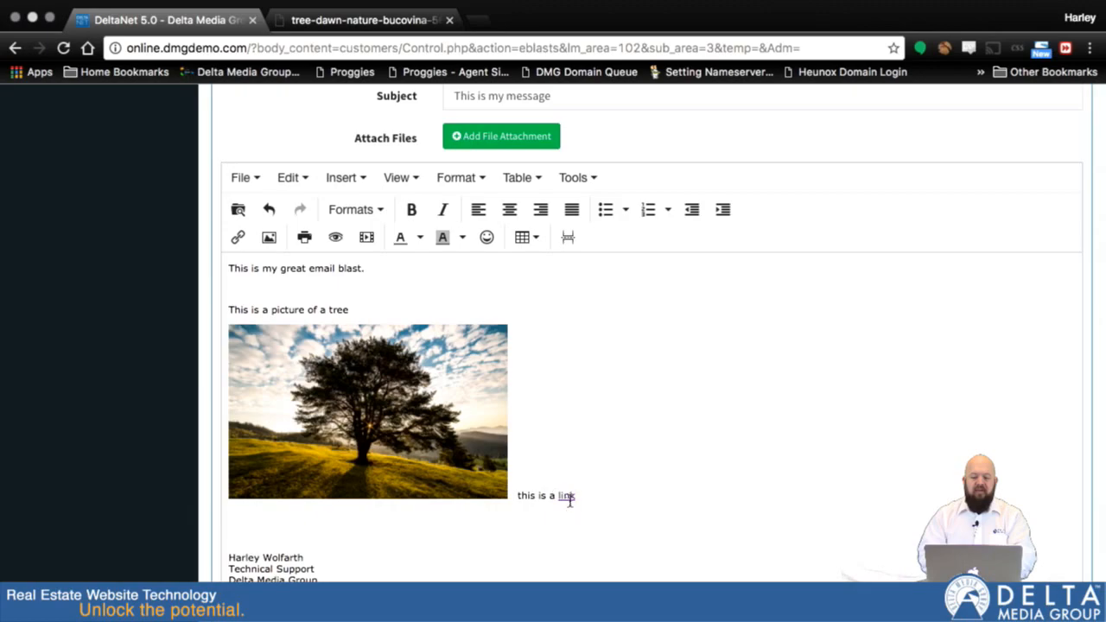
Open the email preview and scroll through it
{"action": "scroll", "coordinate": [691, 481], "scroll_direction": "down", "scroll_amount": 2}
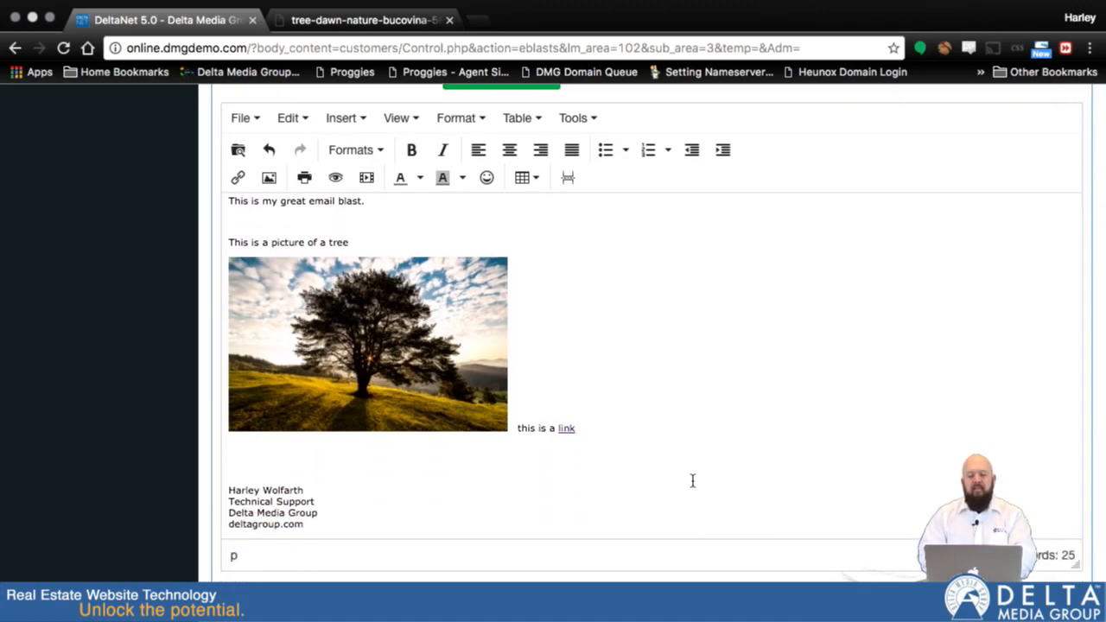
{"action": "scroll", "coordinate": [679, 479], "scroll_direction": "down", "scroll_amount": 1}
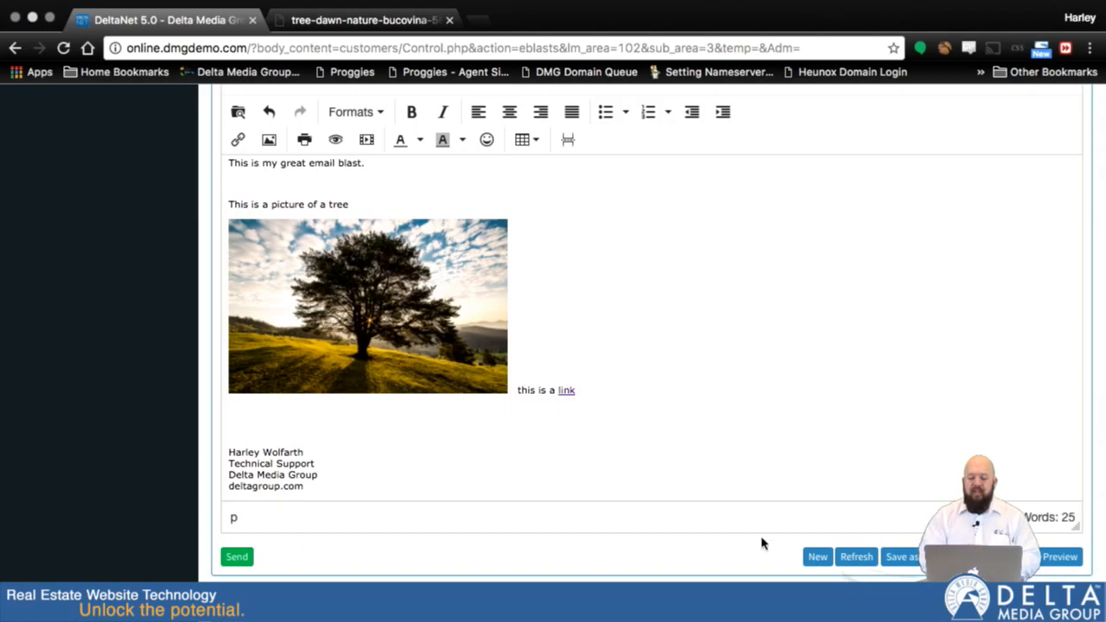
{"action": "scroll", "coordinate": [759, 543], "scroll_direction": "down", "scroll_amount": 3}
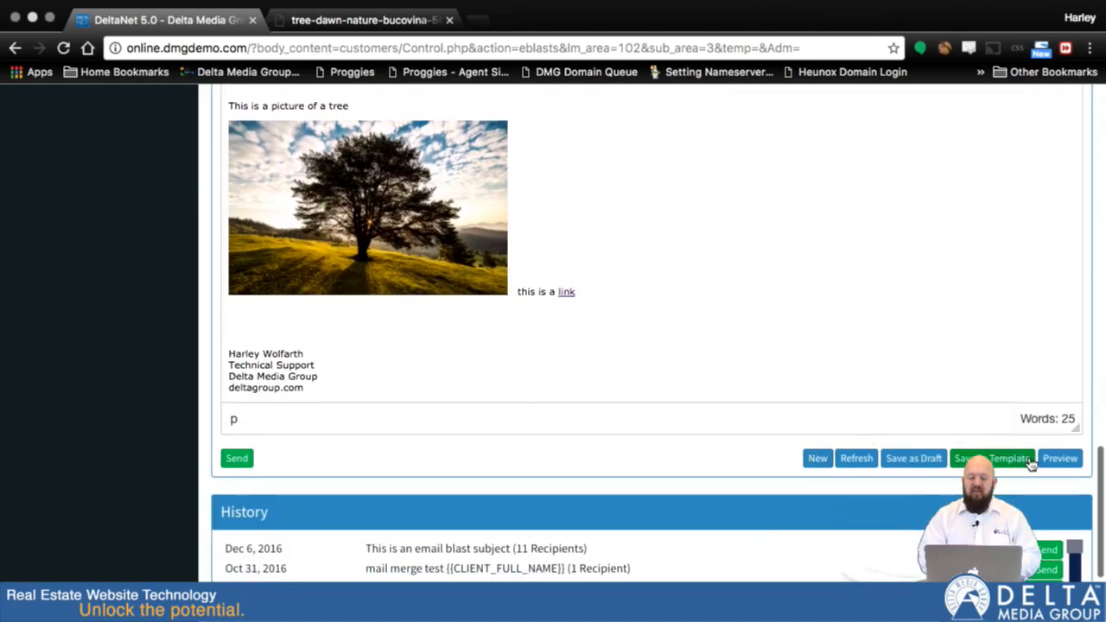
{"action": "left_click", "coordinate": [1060, 459]}
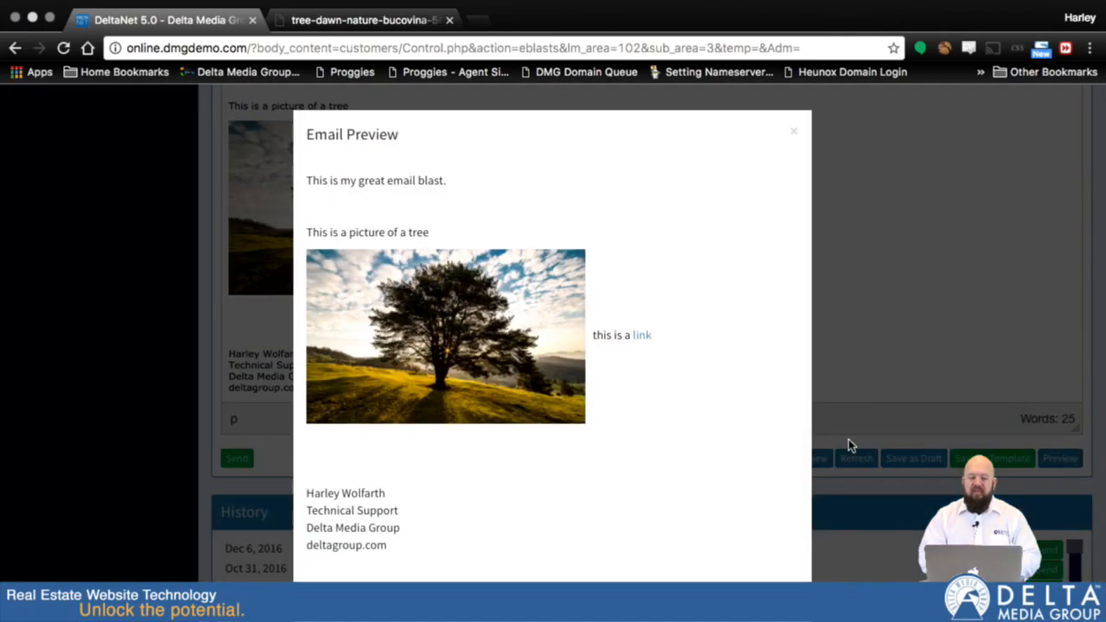
{"action": "scroll", "coordinate": [572, 393], "scroll_direction": "down", "scroll_amount": 1}
{"action": "scroll", "coordinate": [572, 396], "scroll_direction": "up", "scroll_amount": 1}
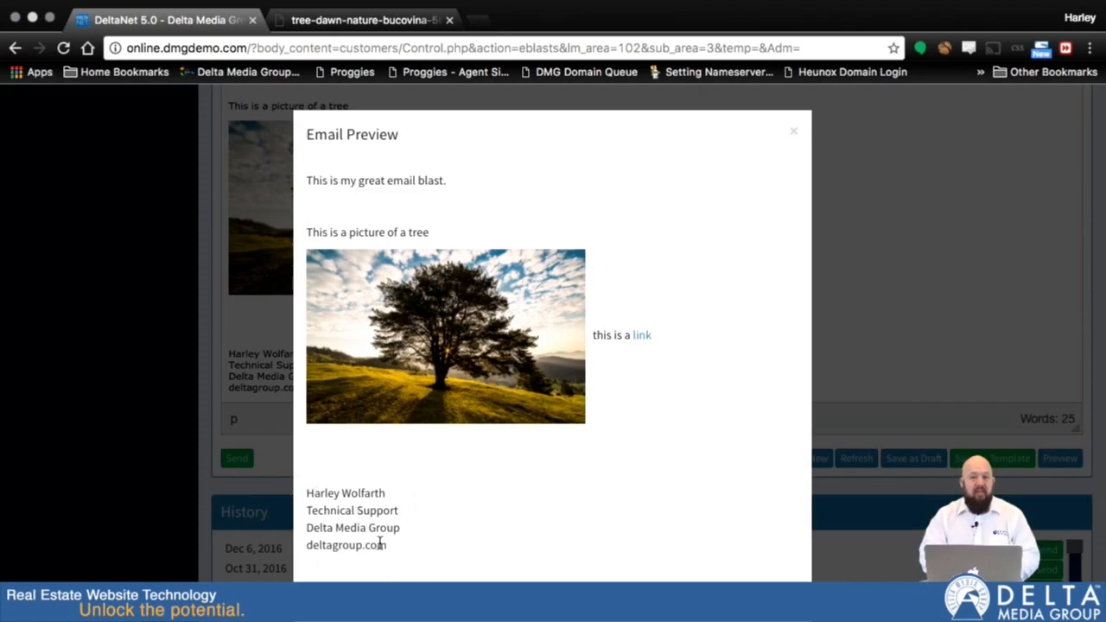
Close the email preview and scroll through the drafts and templates sections of the page
{"action": "key", "text": "Escape"}
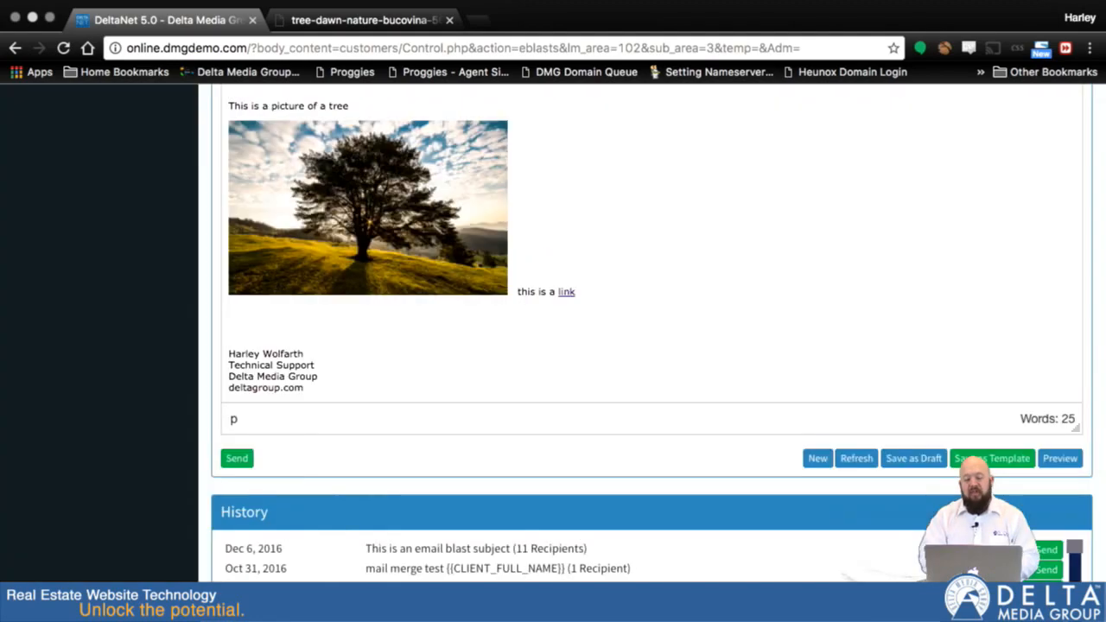
{"action": "scroll", "coordinate": [699, 274], "scroll_direction": "up", "scroll_amount": 3}
{"action": "scroll", "coordinate": [699, 274], "scroll_direction": "down", "scroll_amount": 2}
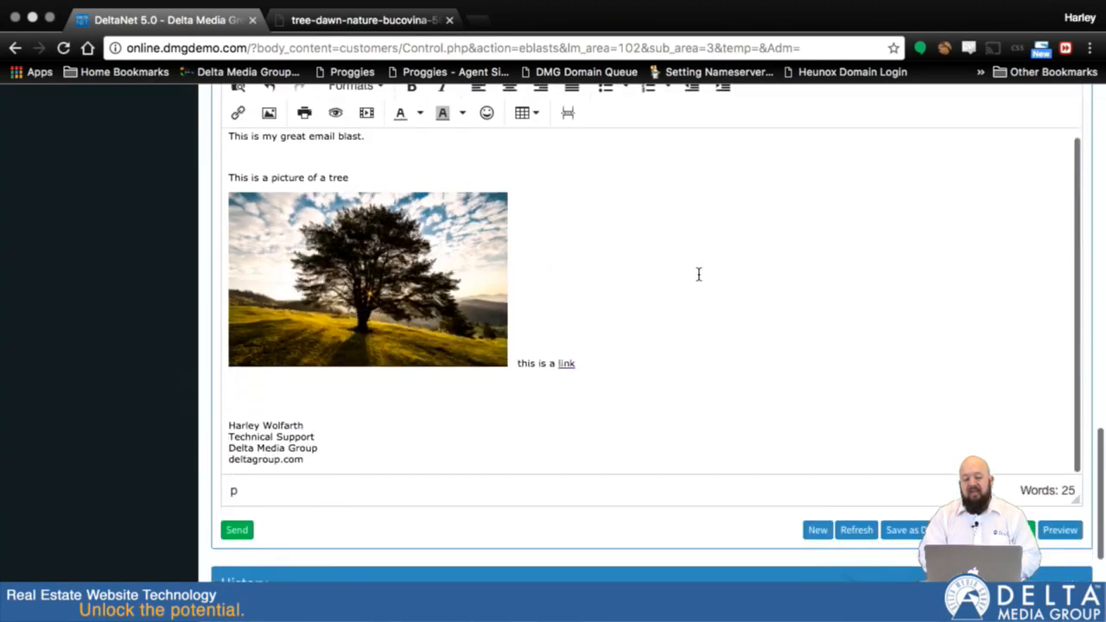
{"action": "scroll", "coordinate": [1031, 404], "scroll_direction": "down", "scroll_amount": 1}
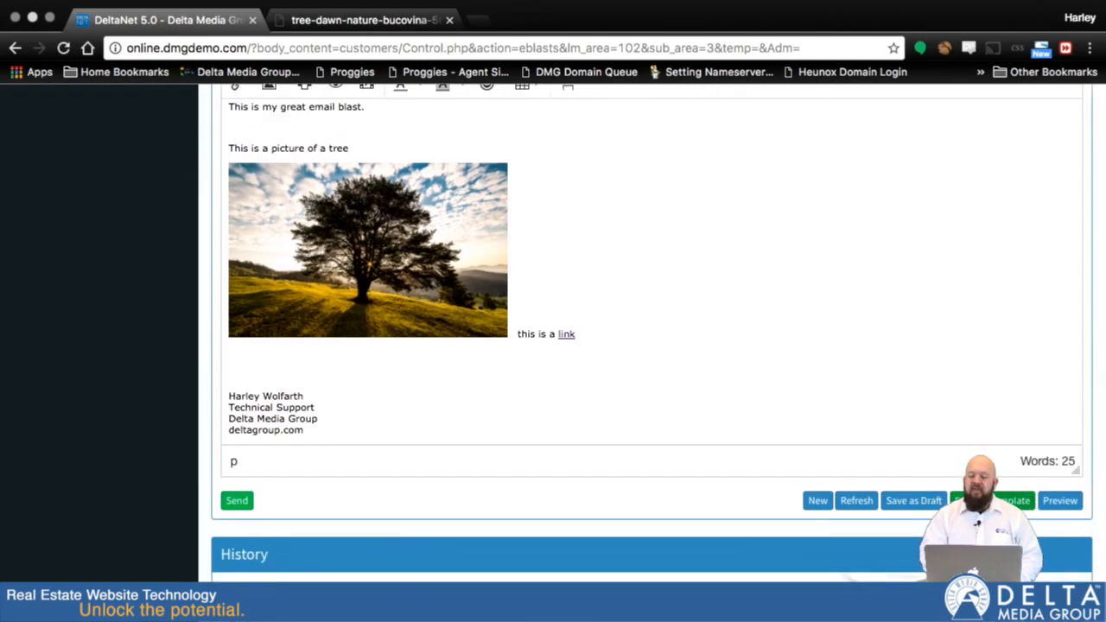
{"action": "scroll", "coordinate": [822, 294], "scroll_direction": "up", "scroll_amount": 10}
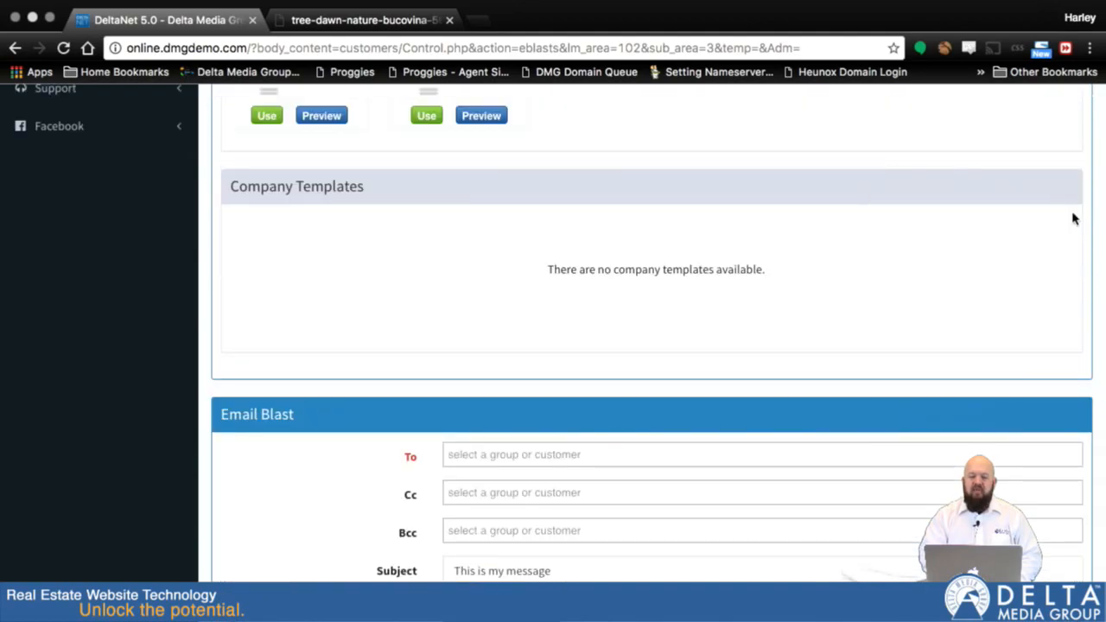
{"action": "scroll", "coordinate": [1094, 203], "scroll_direction": "up", "scroll_amount": 3}
{"action": "scroll", "coordinate": [1095, 164], "scroll_direction": "up", "scroll_amount": 6}
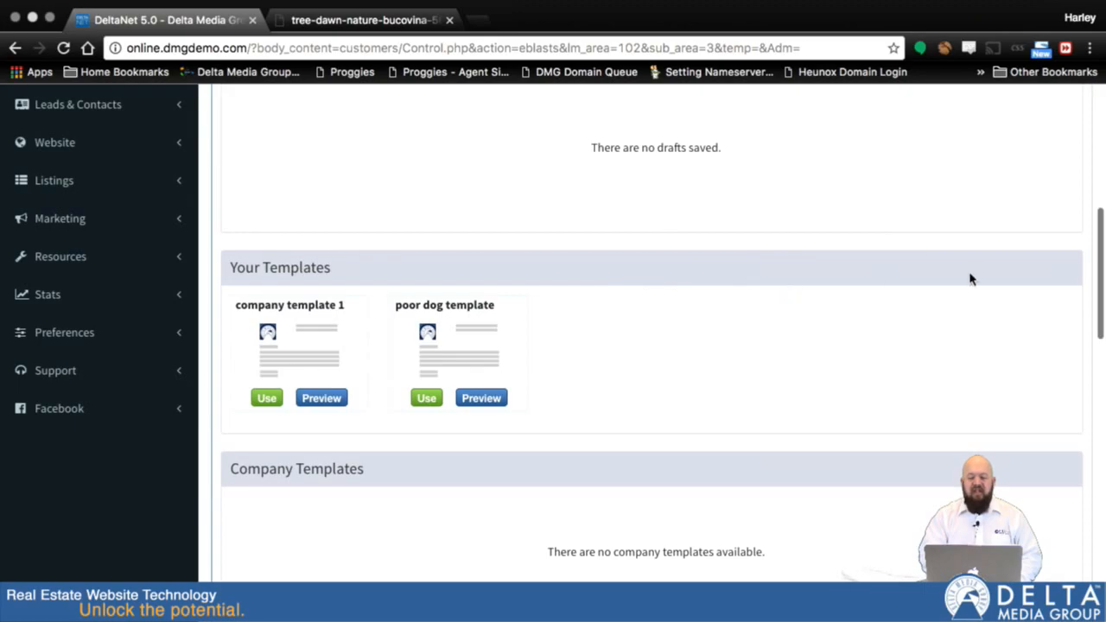
Save the composed email blast as a draft
{"action": "scroll", "coordinate": [1098, 413], "scroll_direction": "down", "scroll_amount": 15}
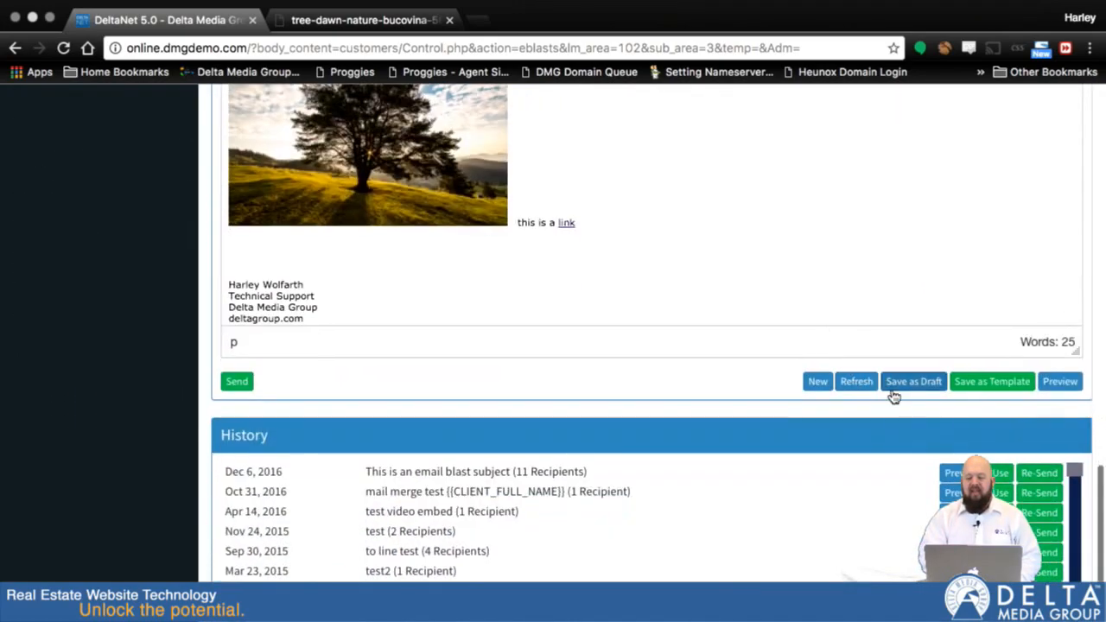
{"action": "scroll", "coordinate": [1099, 215], "scroll_direction": "up", "scroll_amount": 4}
{"action": "scroll", "coordinate": [1099, 215], "scroll_direction": "up", "scroll_amount": 12}
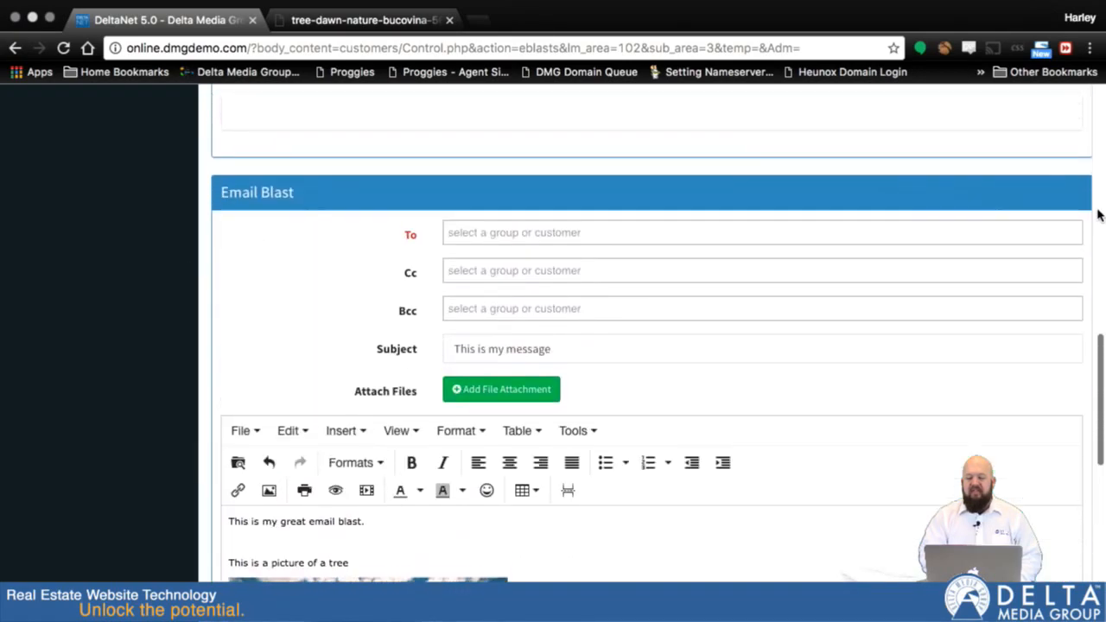
{"action": "scroll", "coordinate": [1098, 216], "scroll_direction": "down", "scroll_amount": 4}
{"action": "scroll", "coordinate": [1097, 215], "scroll_direction": "down", "scroll_amount": 20}
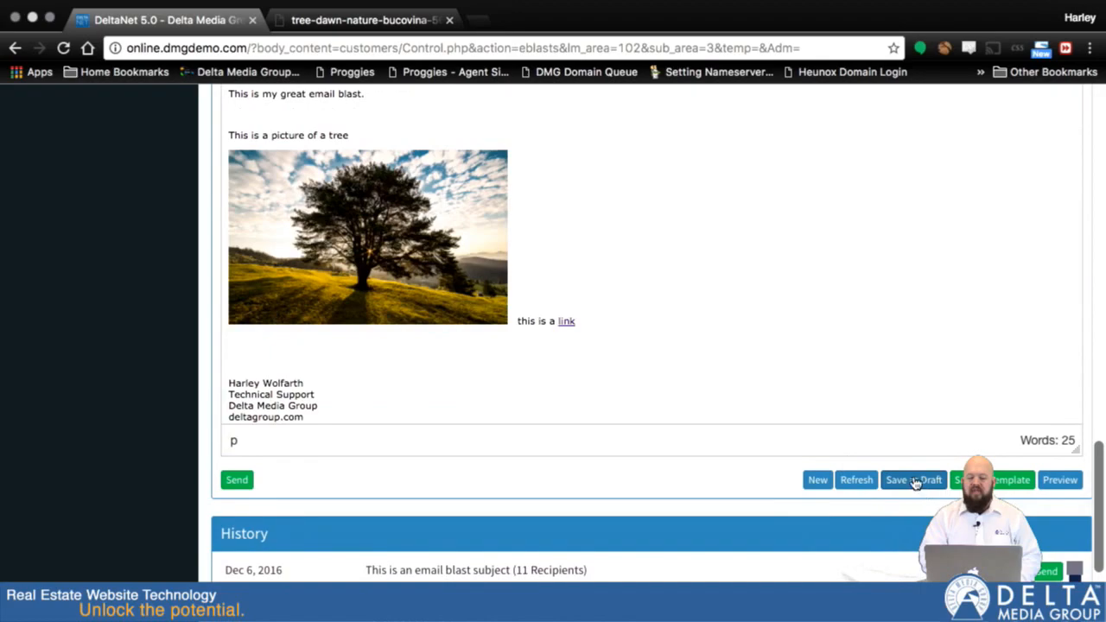
{"action": "scroll", "coordinate": [918, 484], "scroll_direction": "up", "scroll_amount": 1}
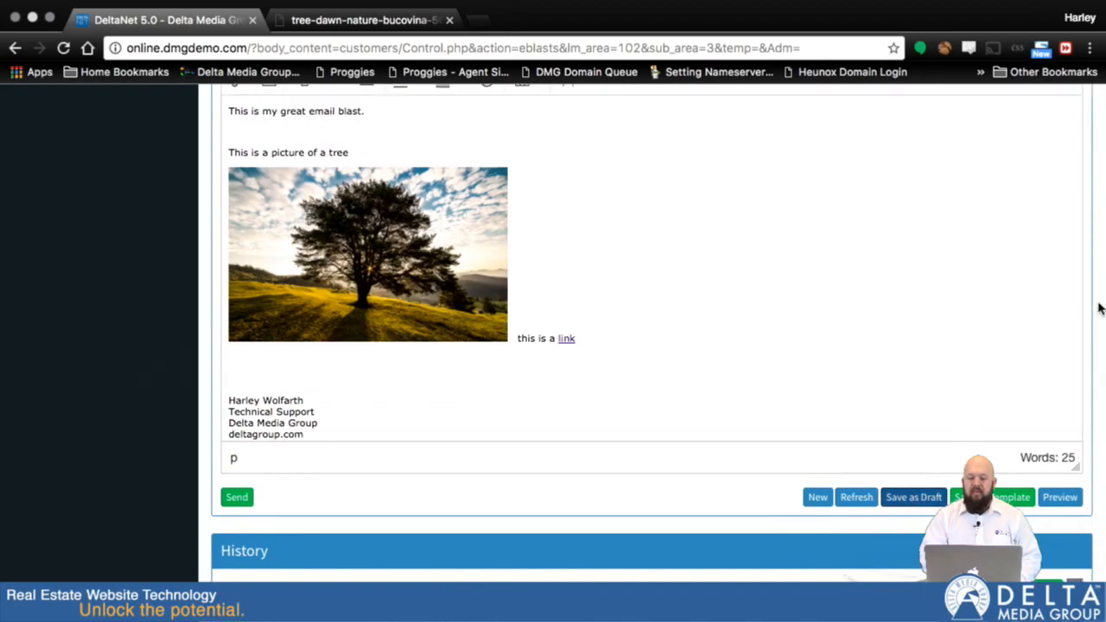
{"action": "scroll", "coordinate": [1099, 280], "scroll_direction": "up", "scroll_amount": 15}
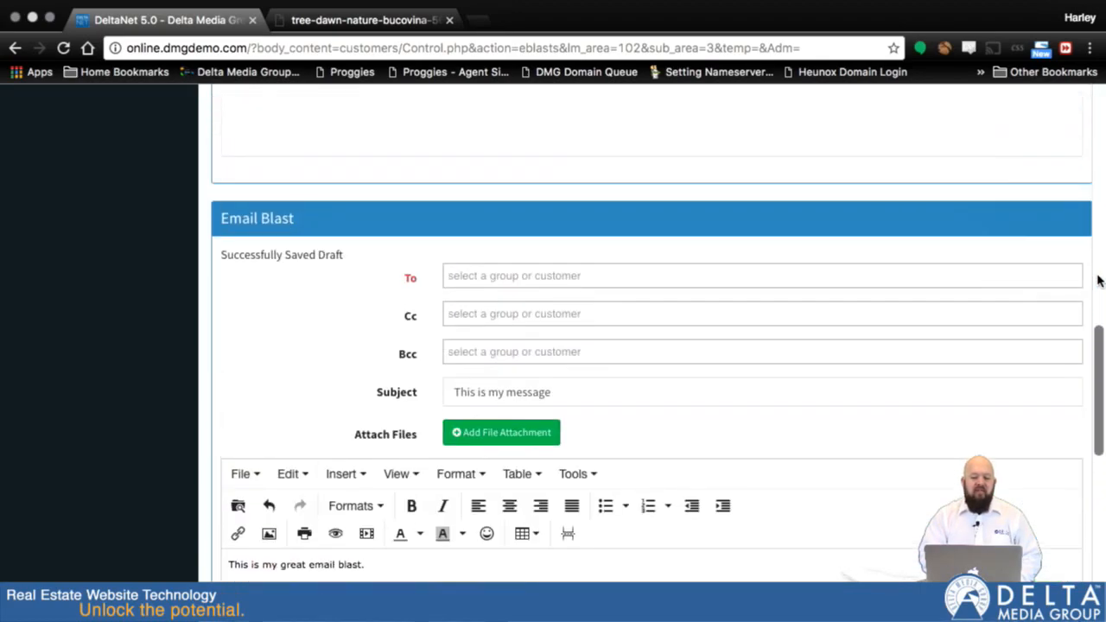
Load the 'This is my message' draft into the form and address it to the All Customers group
{"action": "scroll", "coordinate": [1099, 280], "scroll_direction": "down", "scroll_amount": 3}
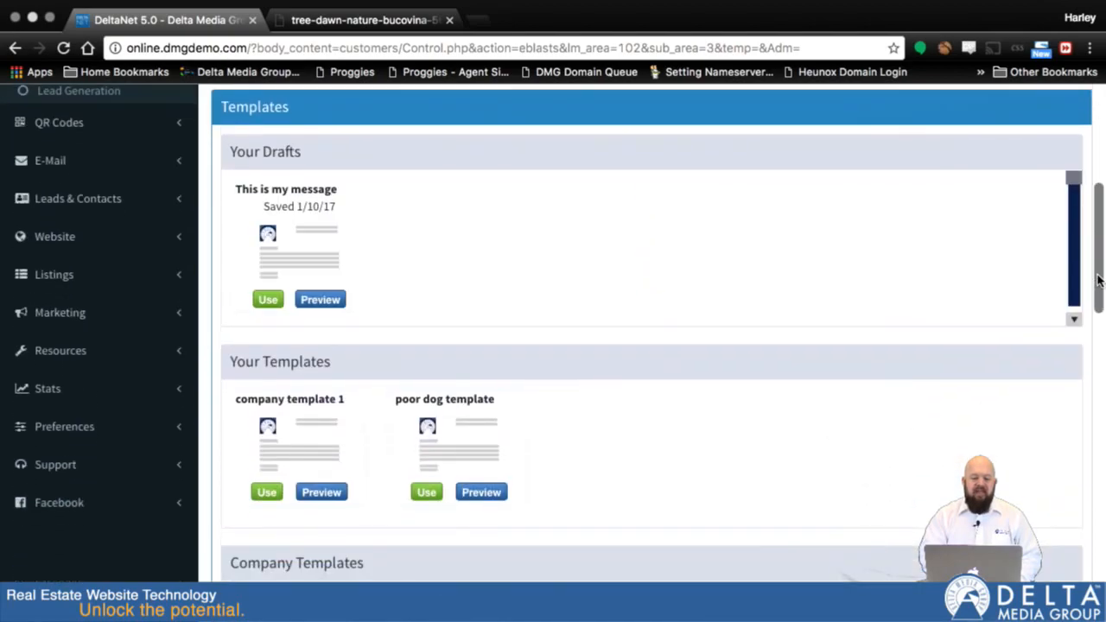
{"action": "left_click", "coordinate": [269, 301]}
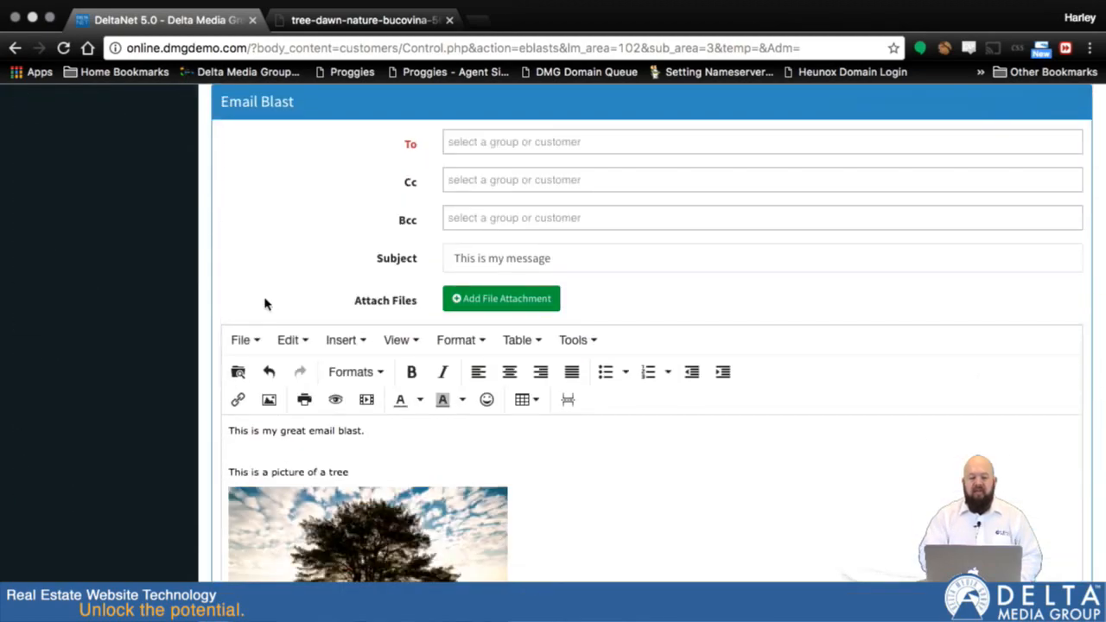
{"action": "left_click", "coordinate": [497, 147]}
{"action": "type", "text": "all"}
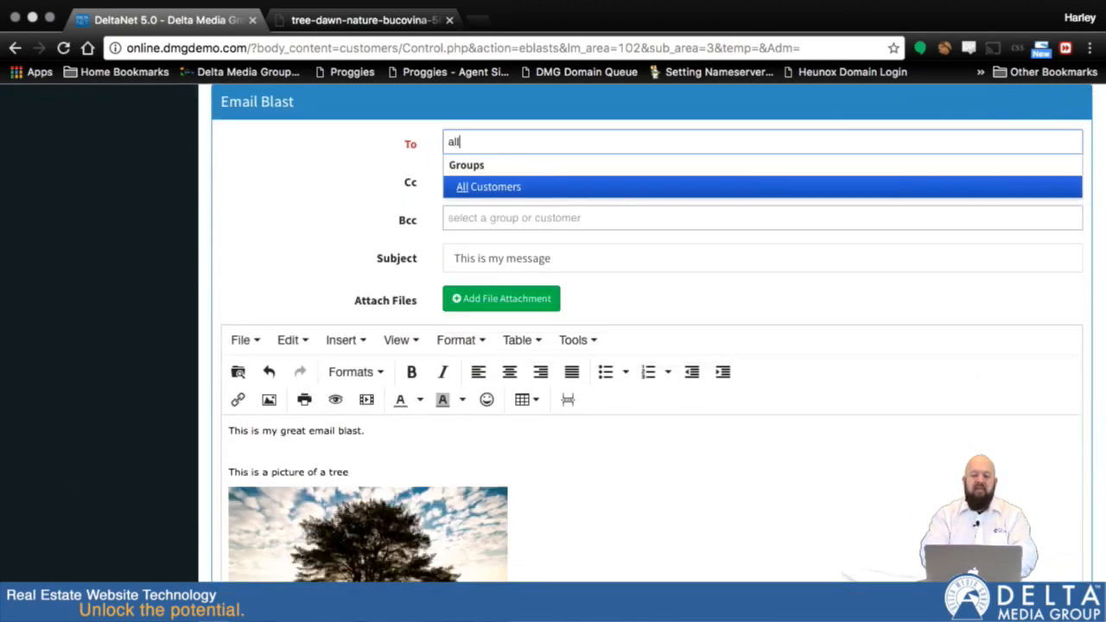
{"action": "key", "text": "Return"}
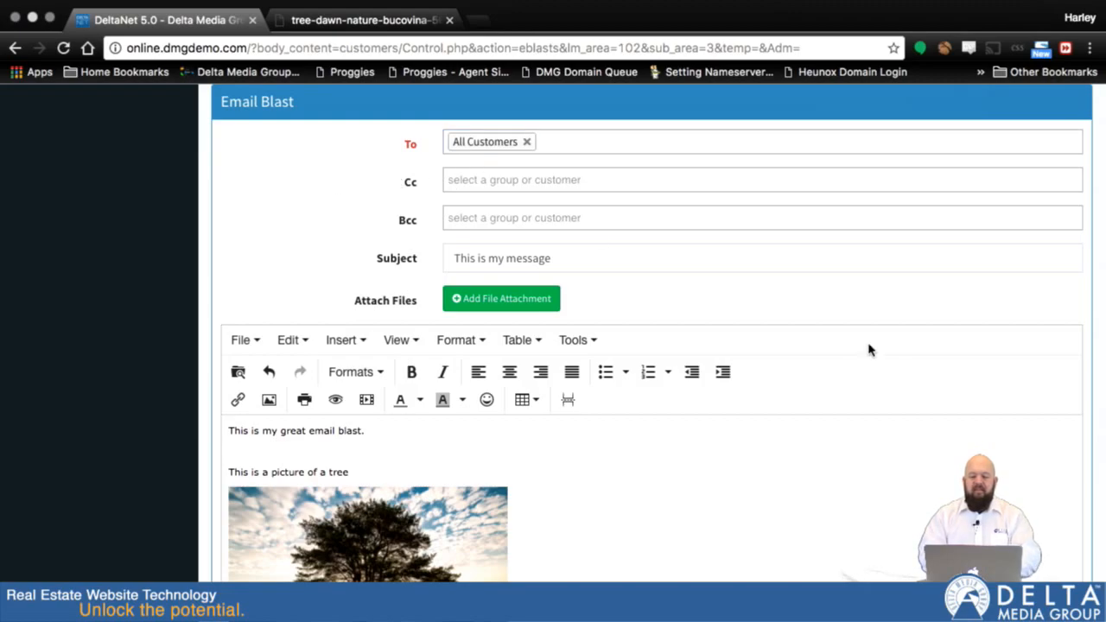
Reload the 'This is my message' draft and refresh the email blast form
{"action": "scroll", "coordinate": [1103, 450], "scroll_direction": "down", "scroll_amount": 3}
{"action": "scroll", "coordinate": [1103, 449], "scroll_direction": "down", "scroll_amount": 1}
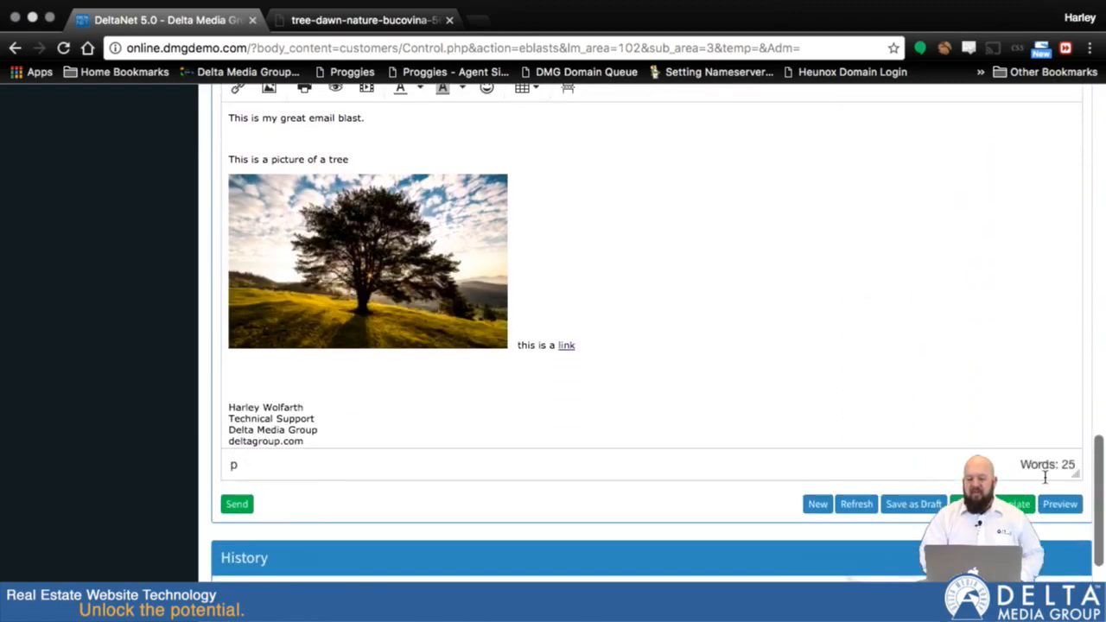
{"action": "scroll", "coordinate": [921, 507], "scroll_direction": "up", "scroll_amount": 1}
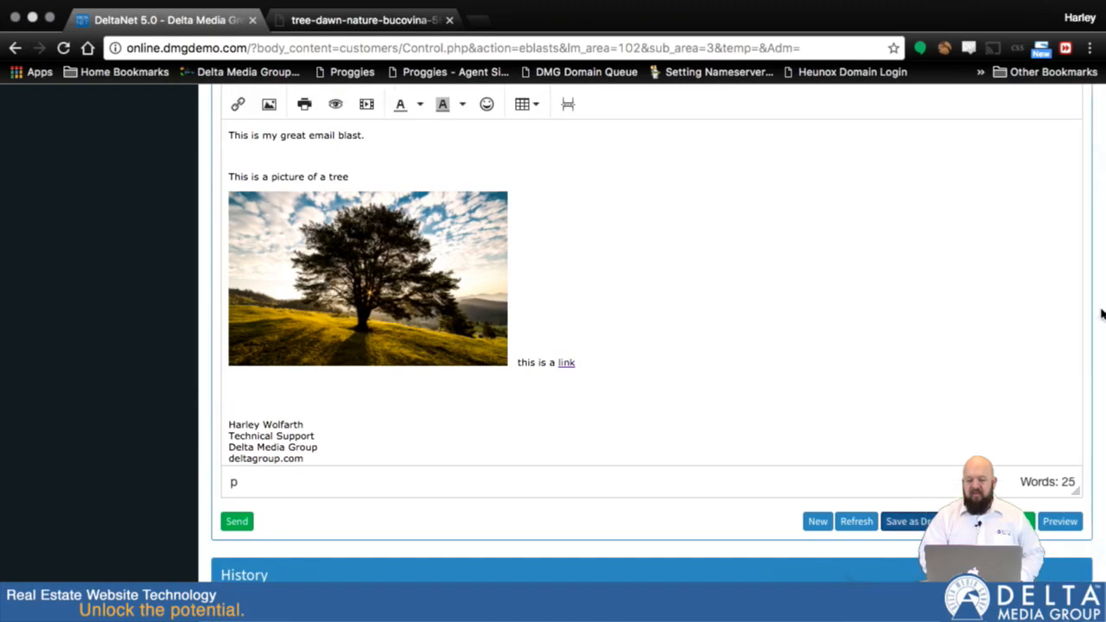
{"action": "scroll", "coordinate": [1102, 313], "scroll_direction": "up", "scroll_amount": 6}
{"action": "scroll", "coordinate": [1103, 314], "scroll_direction": "up", "scroll_amount": 5}
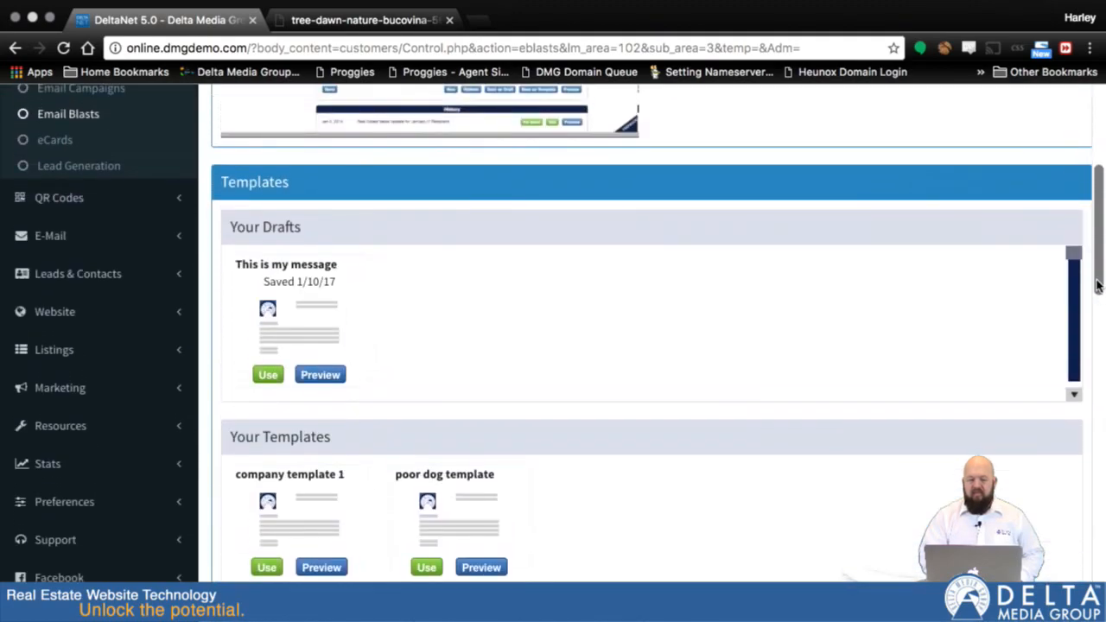
{"action": "left_click", "coordinate": [271, 380]}
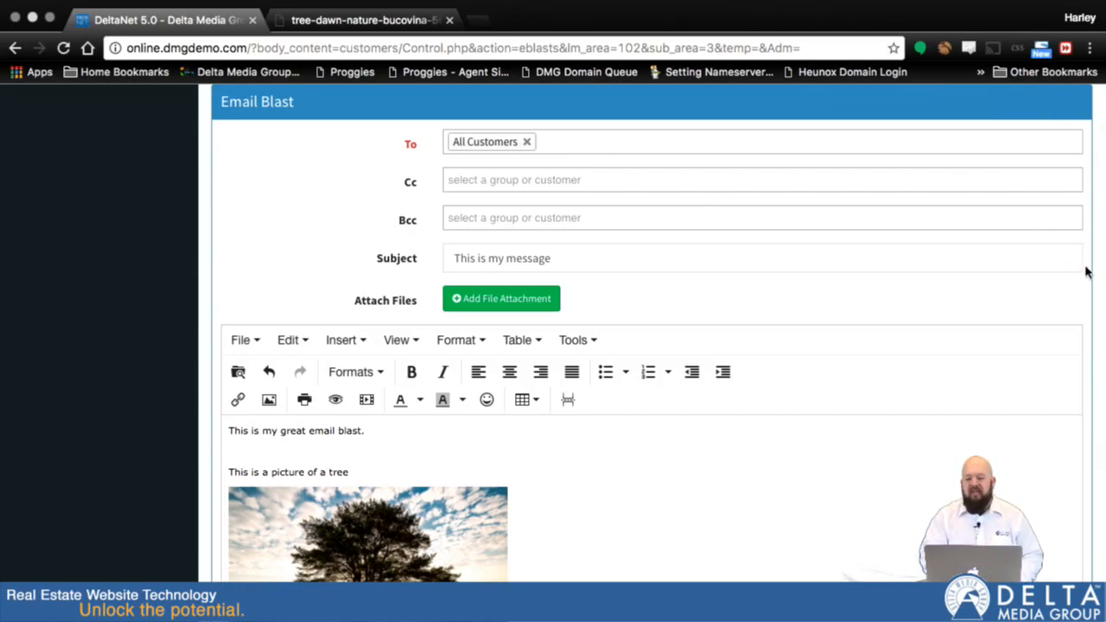
{"action": "scroll", "coordinate": [1098, 294], "scroll_direction": "down", "scroll_amount": 5}
{"action": "scroll", "coordinate": [1099, 292], "scroll_direction": "down", "scroll_amount": 1}
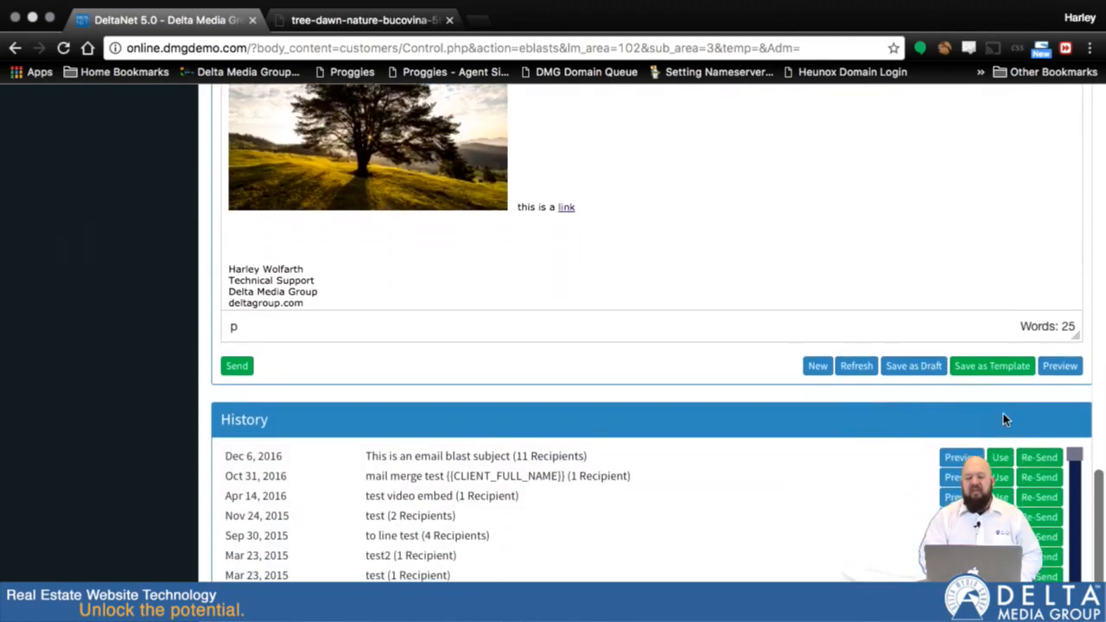
{"action": "left_click", "coordinate": [847, 368]}
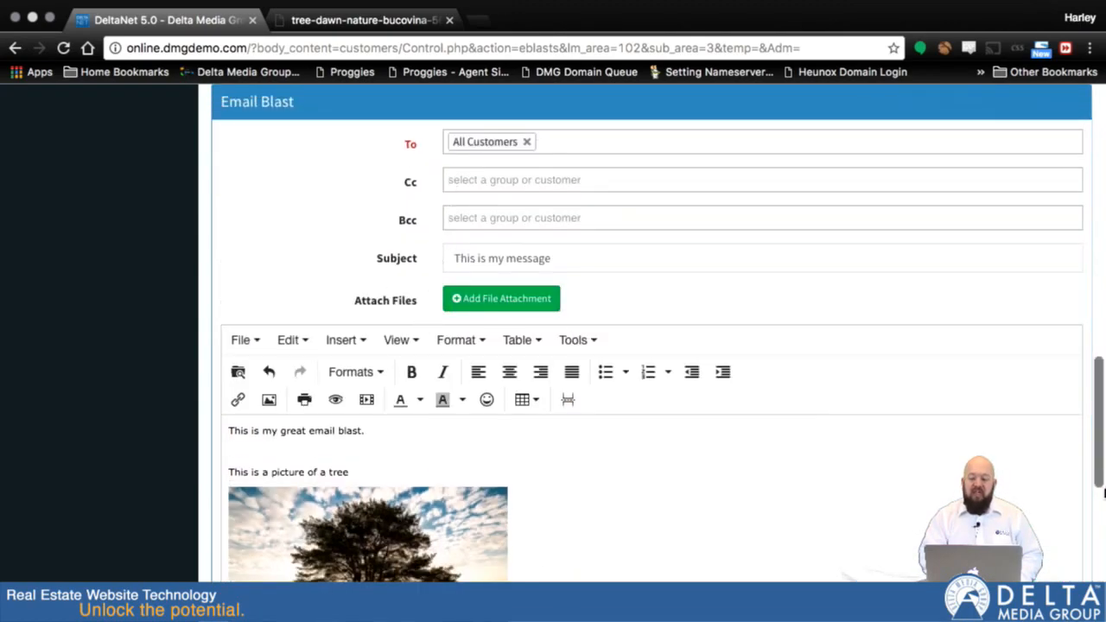
Load the past email 'This is an email blast subject' from the history into the email blast form
{"action": "scroll", "coordinate": [1092, 521], "scroll_direction": "down", "scroll_amount": 5}
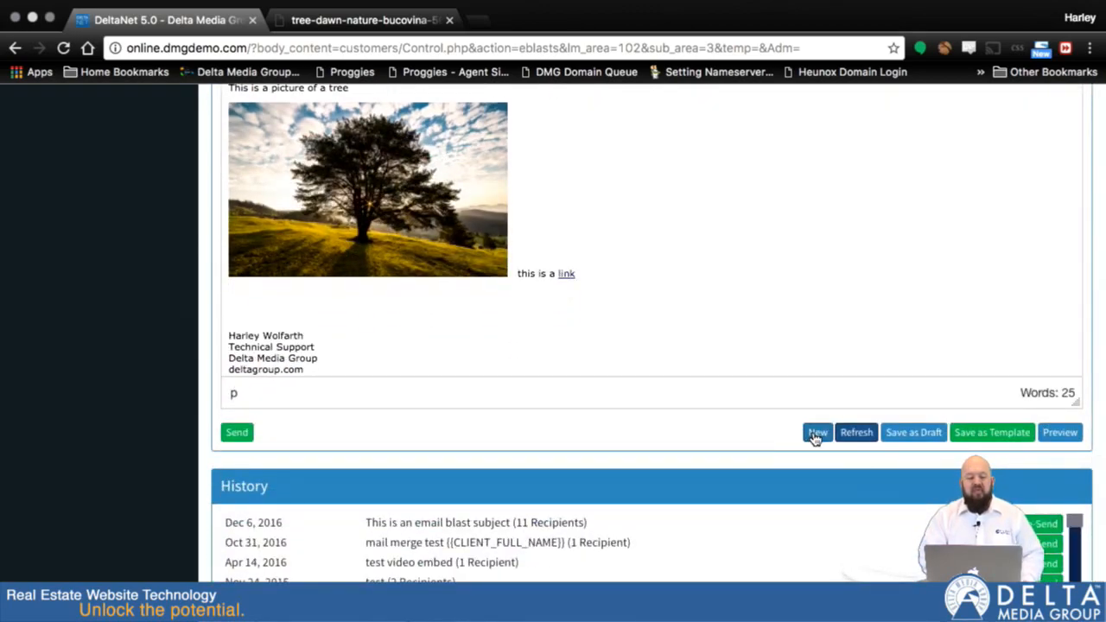
{"action": "scroll", "coordinate": [733, 212], "scroll_direction": "up", "scroll_amount": 3}
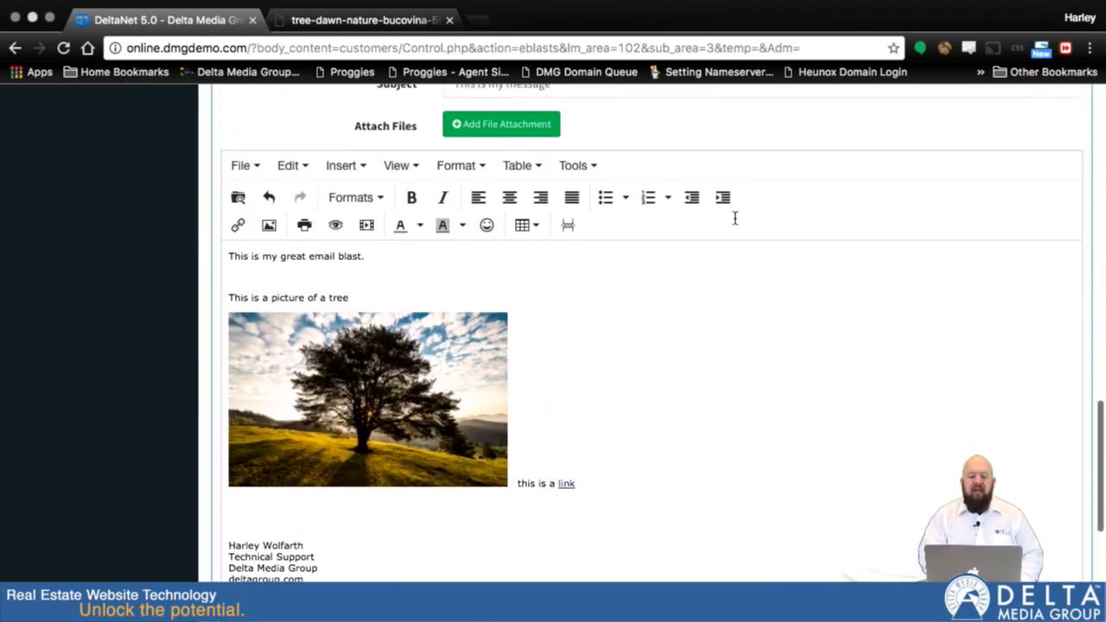
{"action": "scroll", "coordinate": [734, 218], "scroll_direction": "down", "scroll_amount": 2}
{"action": "scroll", "coordinate": [733, 218], "scroll_direction": "down", "scroll_amount": 3}
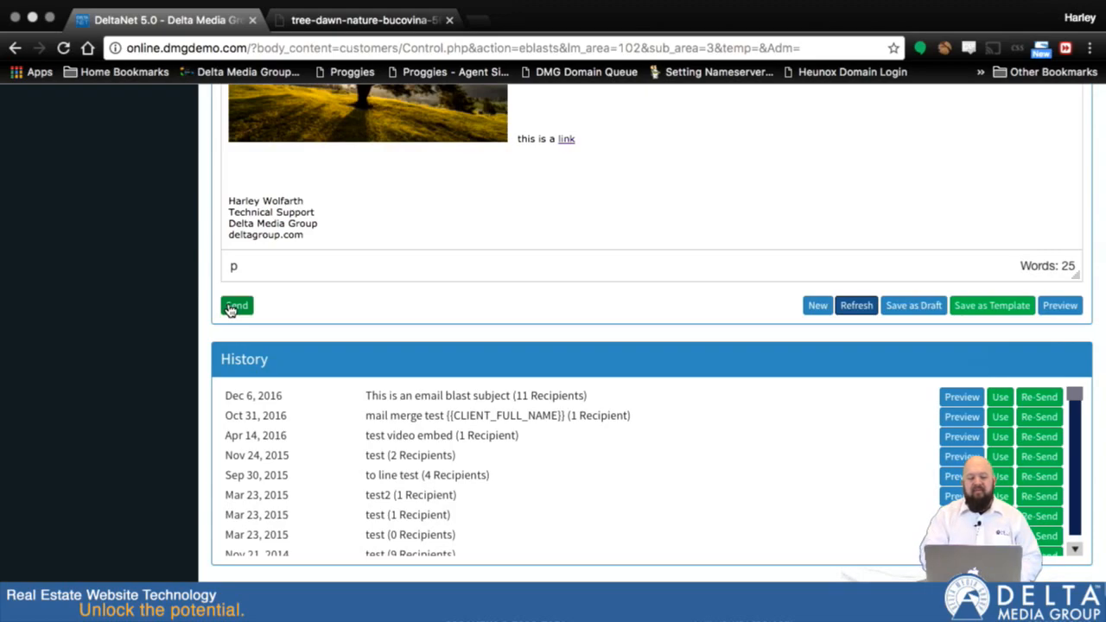
{"action": "scroll", "coordinate": [204, 363], "scroll_direction": "down", "scroll_amount": 1}
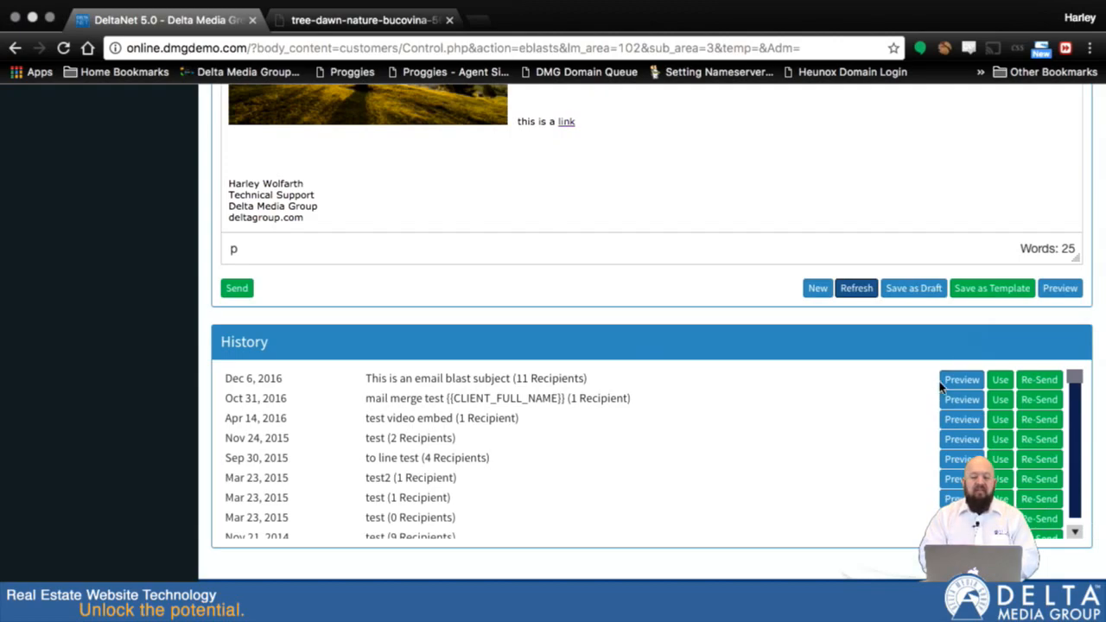
{"action": "left_click", "coordinate": [1002, 388]}
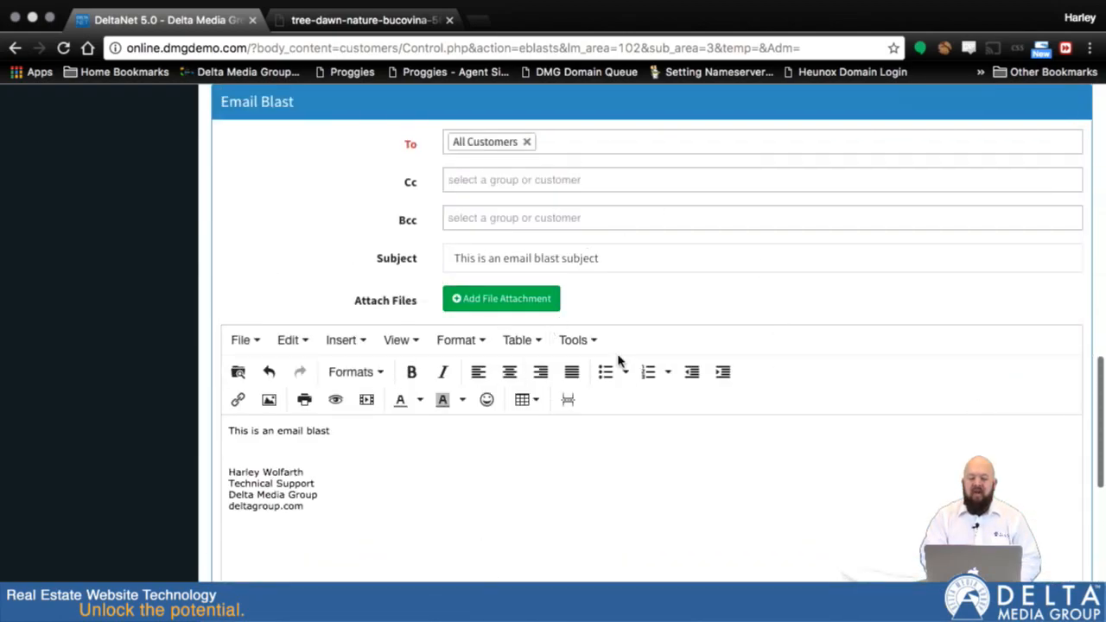
{"action": "scroll", "coordinate": [665, 446], "scroll_direction": "down", "scroll_amount": 5}
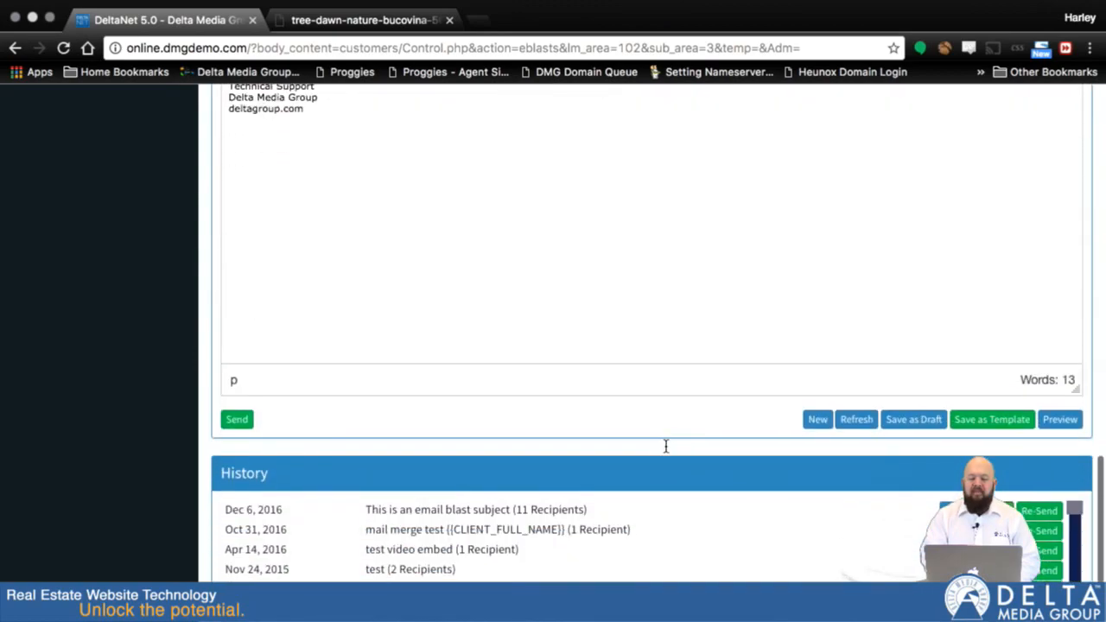
{"action": "scroll", "coordinate": [1046, 519], "scroll_direction": "up", "scroll_amount": 1}
{"action": "scroll", "coordinate": [1045, 519], "scroll_direction": "up", "scroll_amount": 4}
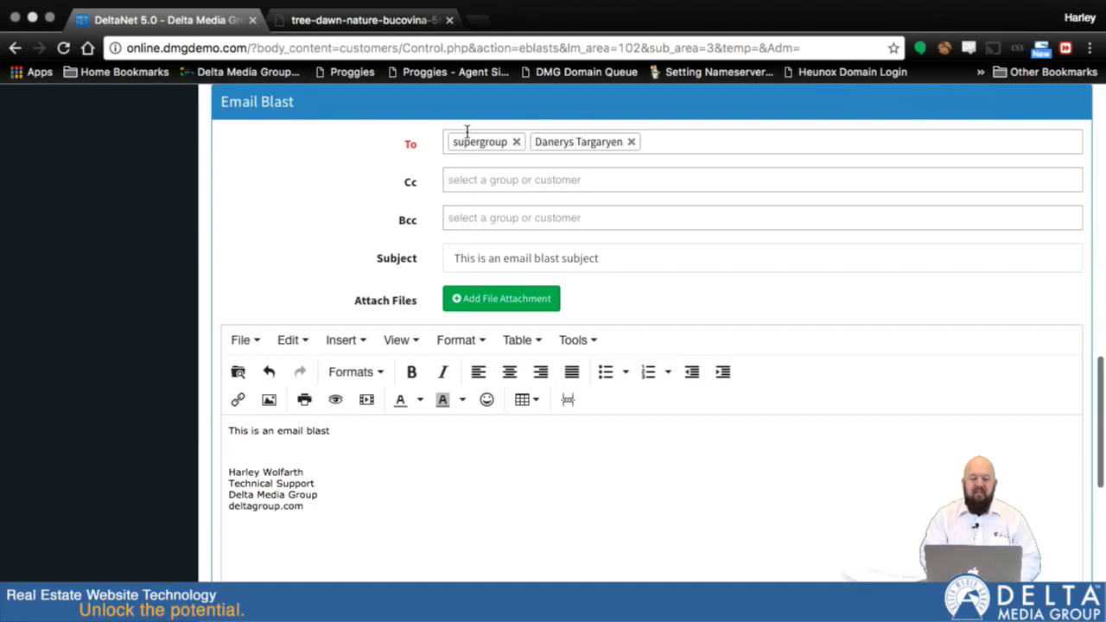
{"action": "scroll", "coordinate": [709, 365], "scroll_direction": "down", "scroll_amount": 5}
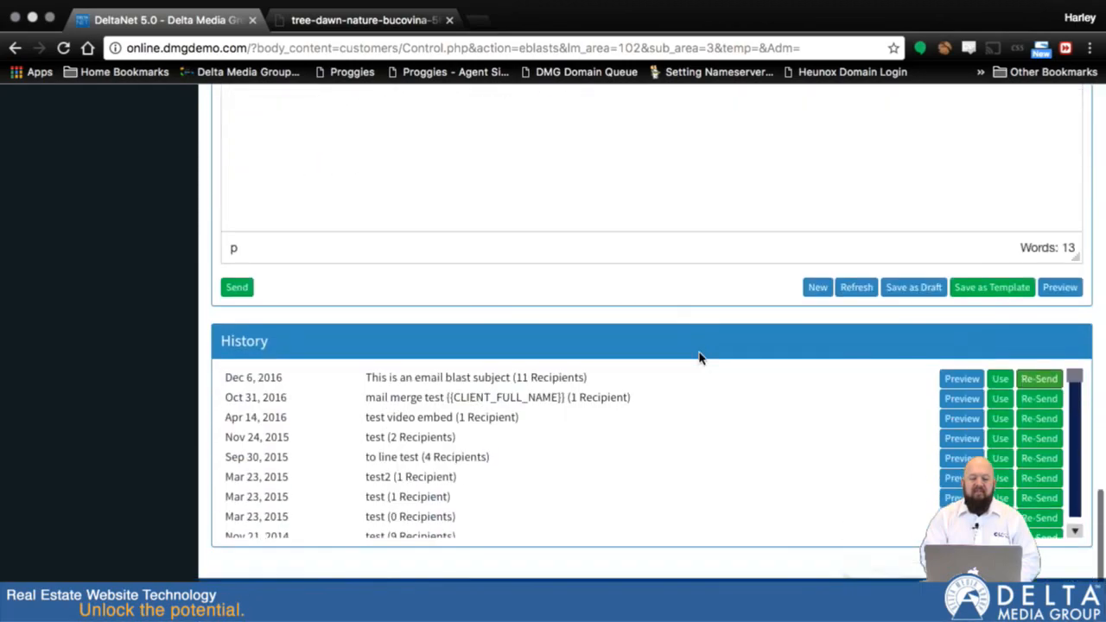
{"action": "left_click", "coordinate": [1001, 380]}
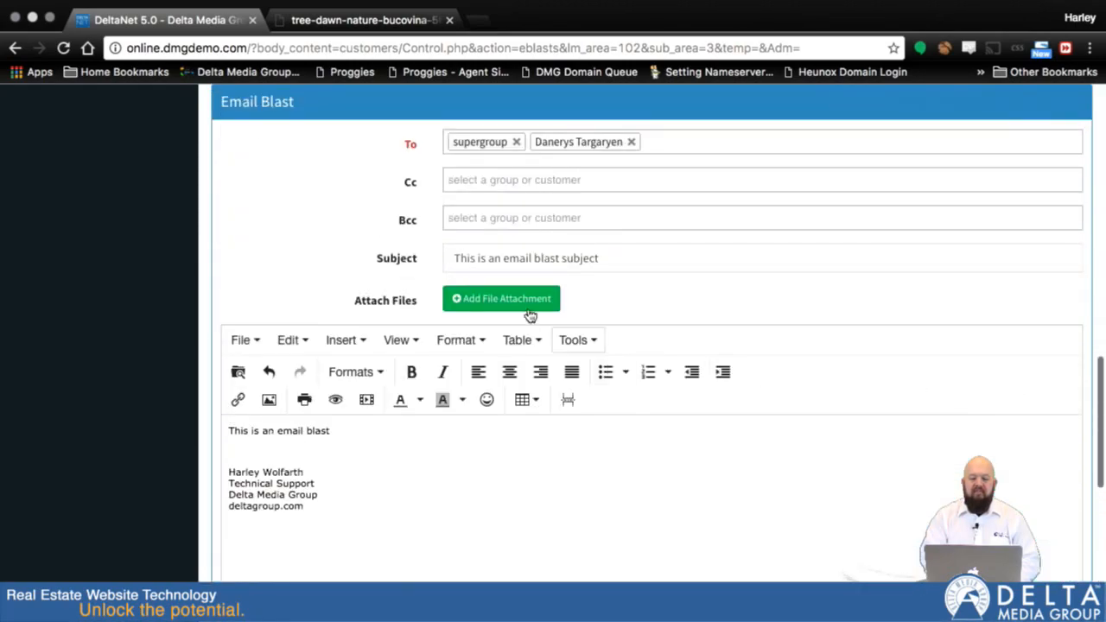
Scroll through the loaded email's recipients, subject, body and action buttons
{"action": "scroll", "coordinate": [664, 368], "scroll_direction": "down", "scroll_amount": 1}
{"action": "scroll", "coordinate": [664, 368], "scroll_direction": "up", "scroll_amount": 1}
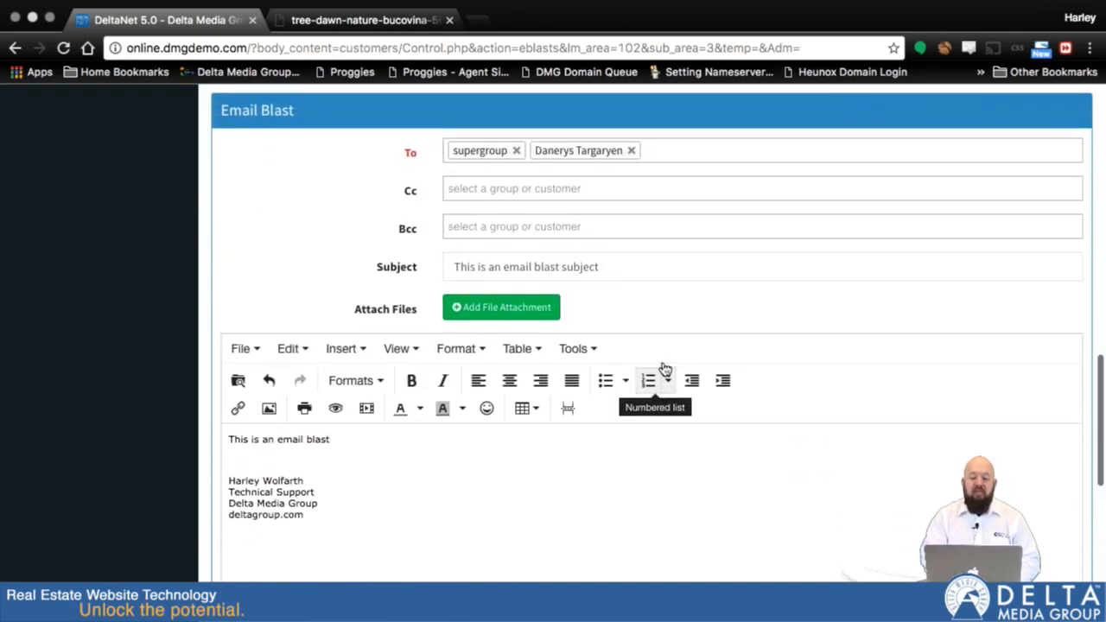
{"action": "scroll", "coordinate": [682, 448], "scroll_direction": "down", "scroll_amount": 5}
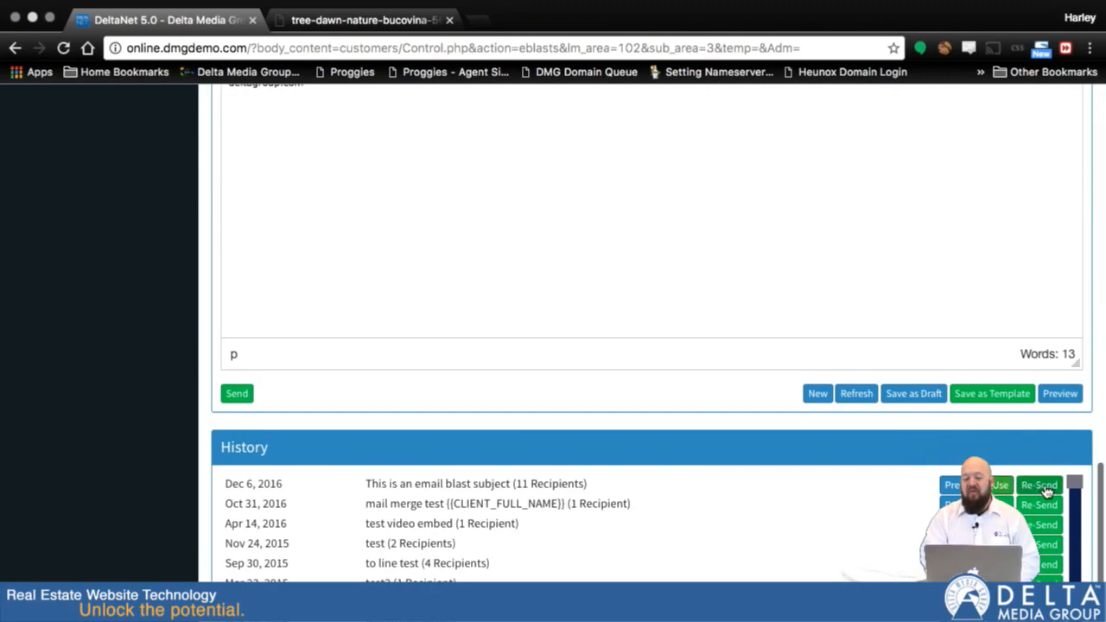
{"action": "scroll", "coordinate": [833, 215], "scroll_direction": "up", "scroll_amount": 5}
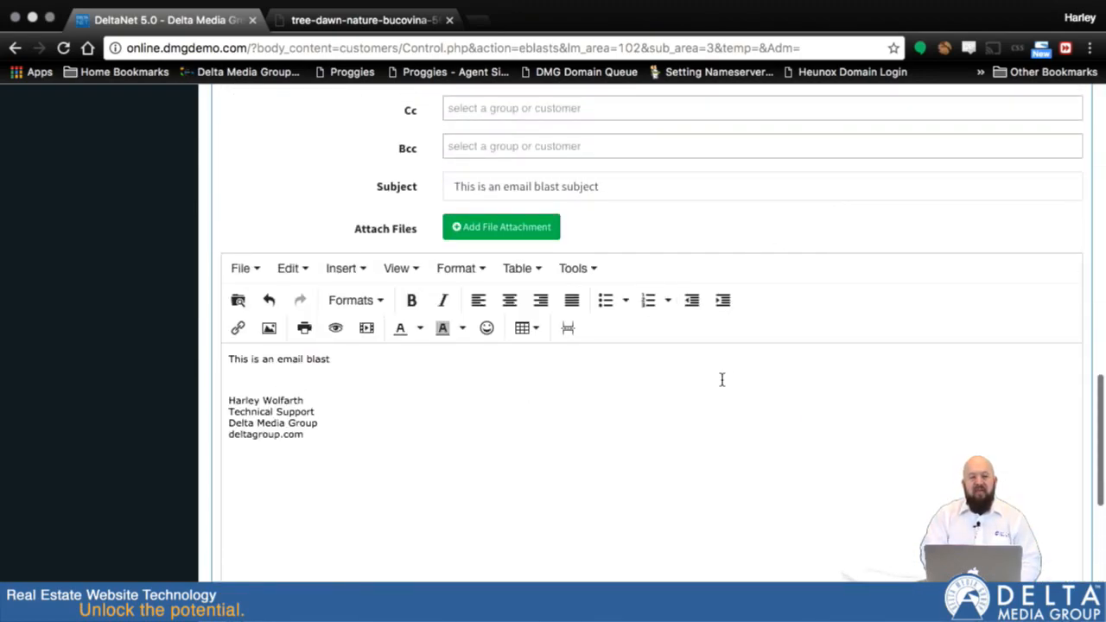
{"action": "scroll", "coordinate": [722, 380], "scroll_direction": "down", "scroll_amount": 5}
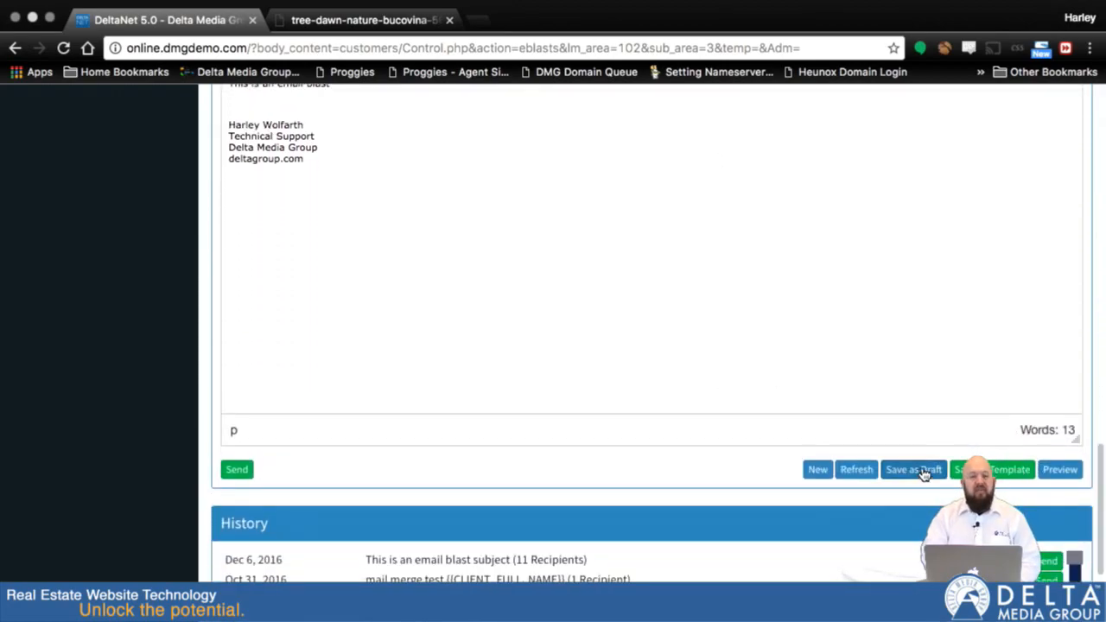
{"action": "scroll", "coordinate": [649, 465], "scroll_direction": "down", "scroll_amount": 2}
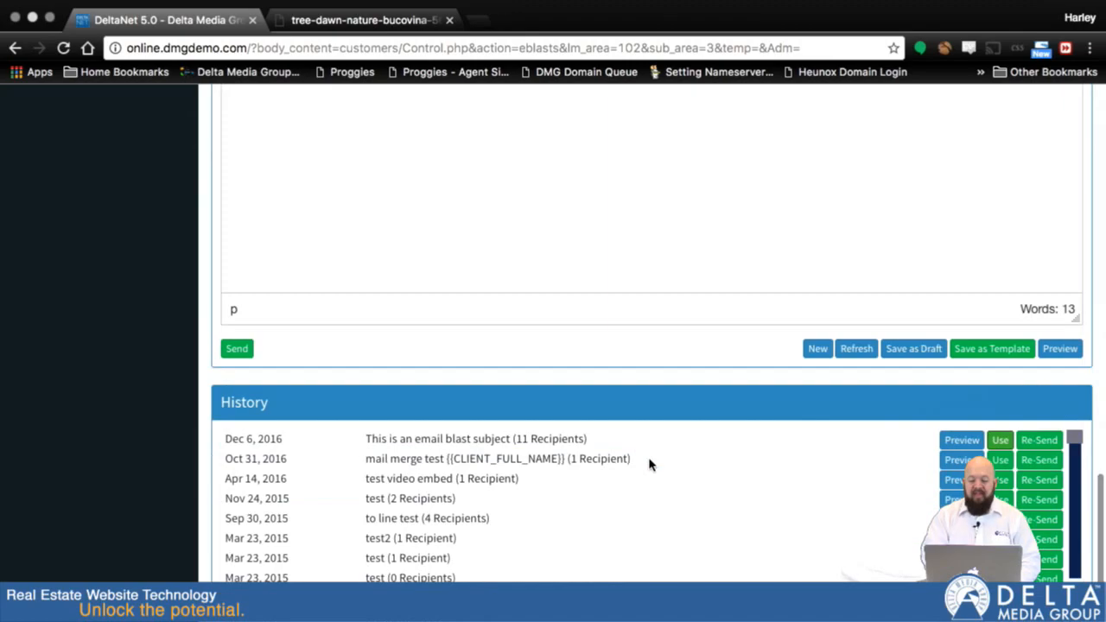
{"action": "scroll", "coordinate": [940, 200], "scroll_direction": "up", "scroll_amount": 7}
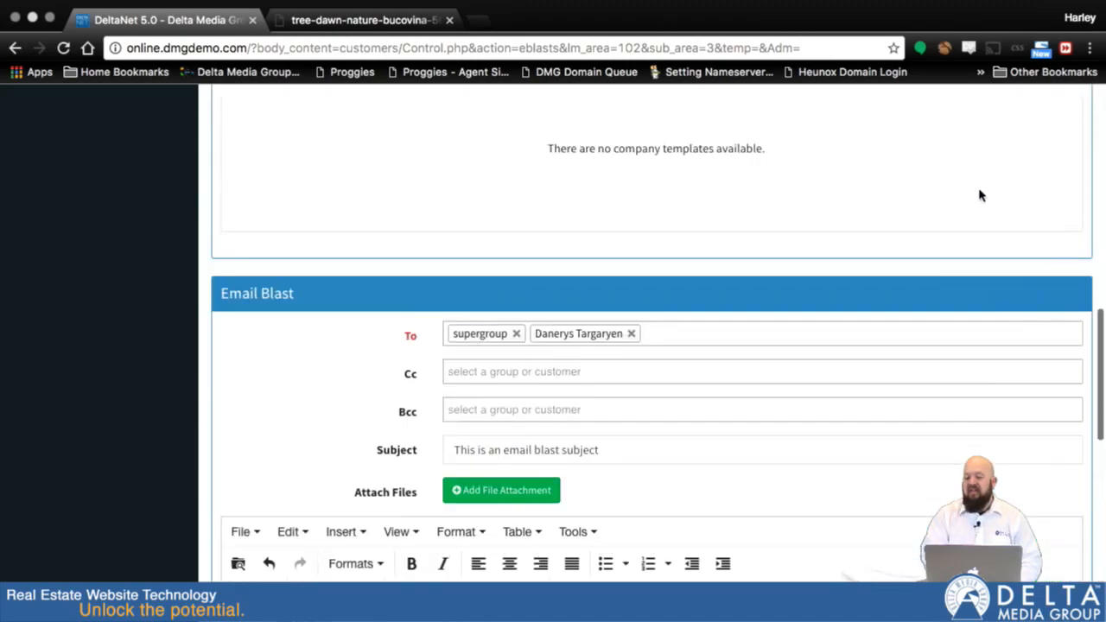
Open the browser's Inspect tools to show the Email Blasts page in iPhone 6 Plus mobile view
{"action": "scroll", "coordinate": [1096, 185], "scroll_direction": "up", "scroll_amount": 10}
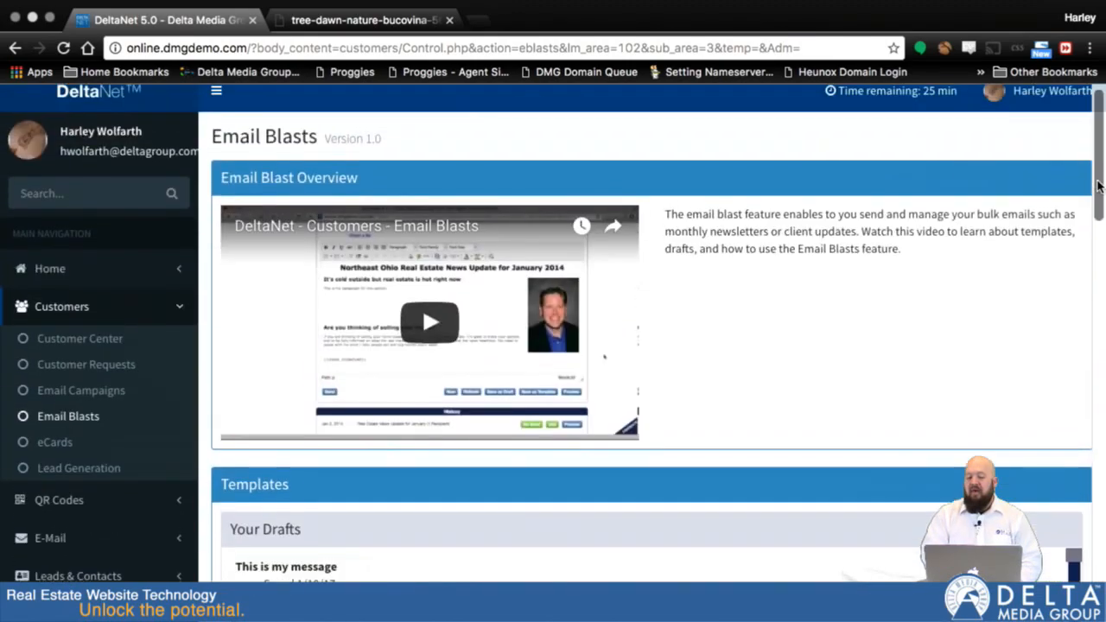
{"action": "scroll", "coordinate": [1098, 185], "scroll_direction": "up", "scroll_amount": 1}
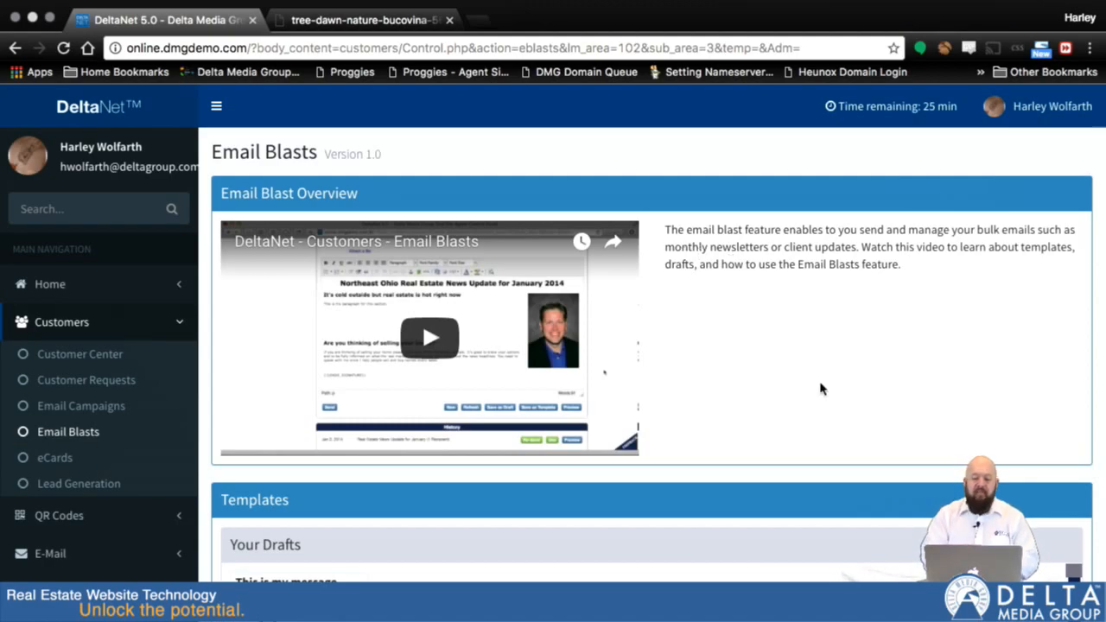
{"action": "right_click", "coordinate": [743, 321]}
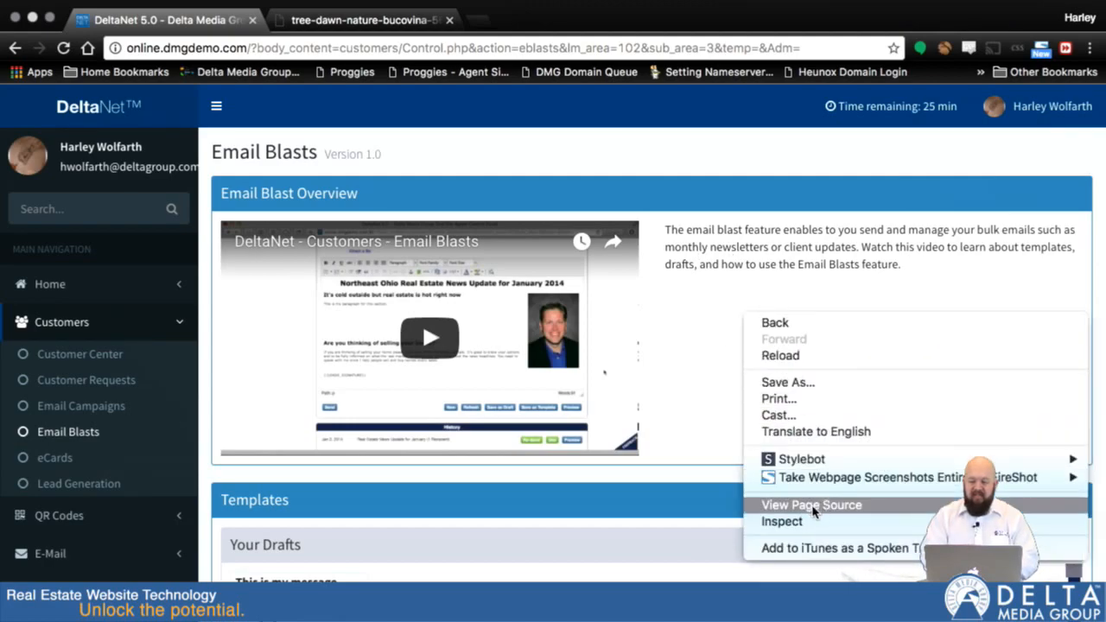
{"action": "left_click", "coordinate": [797, 521]}
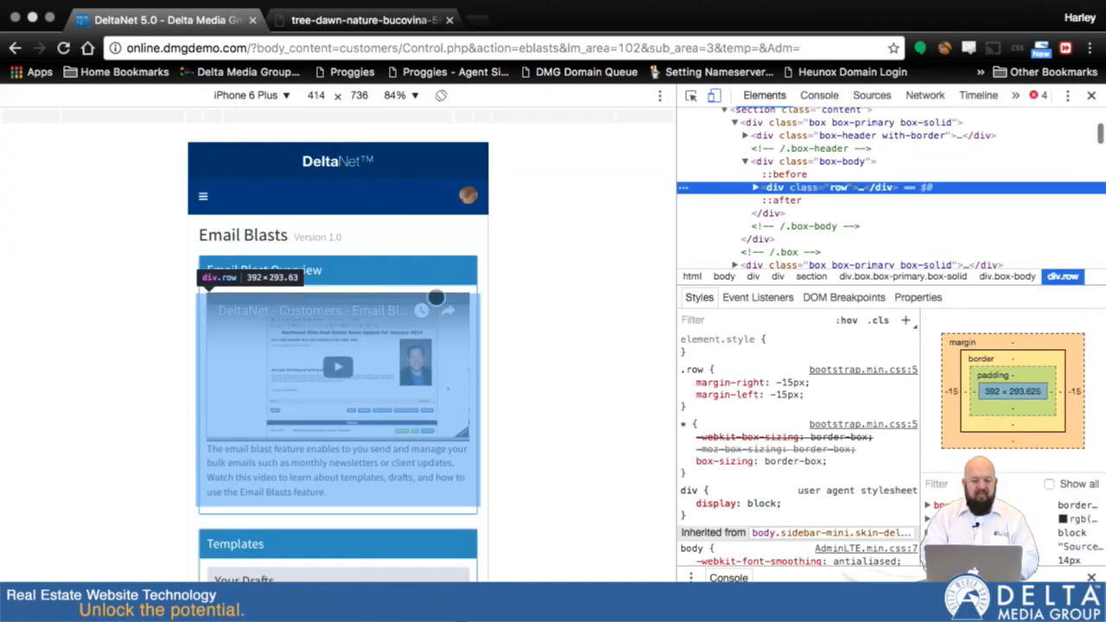
Examine the Email Blasts page layout, including drafts, templates and the email blast form, in mobile view, then close the developer tools
{"action": "scroll", "coordinate": [385, 414], "scroll_direction": "down", "scroll_amount": 3}
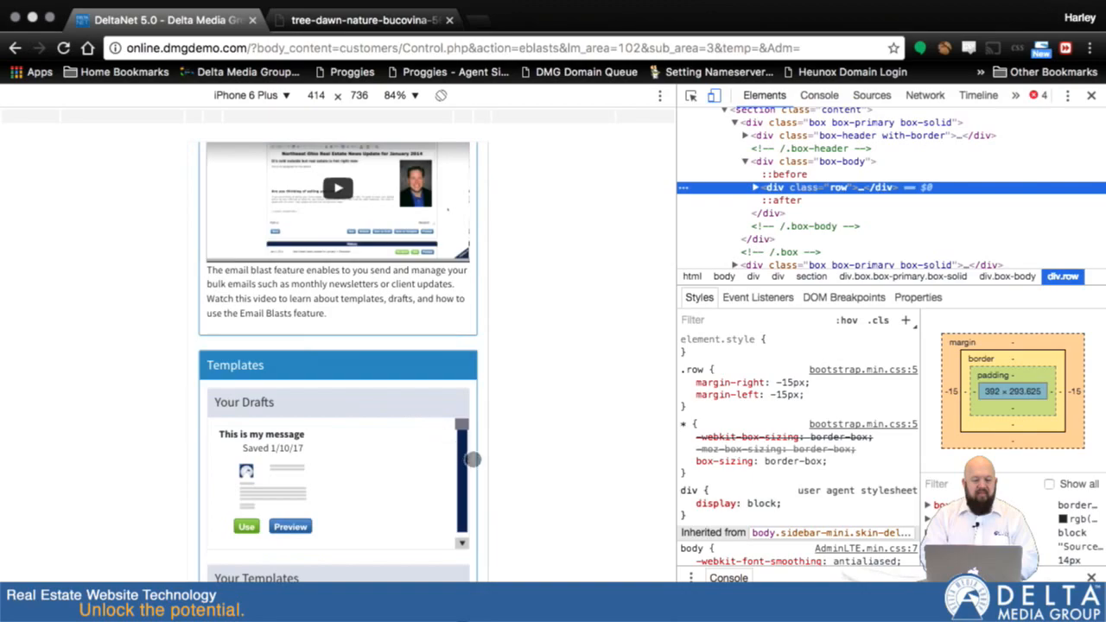
{"action": "scroll", "coordinate": [479, 464], "scroll_direction": "down", "scroll_amount": 10}
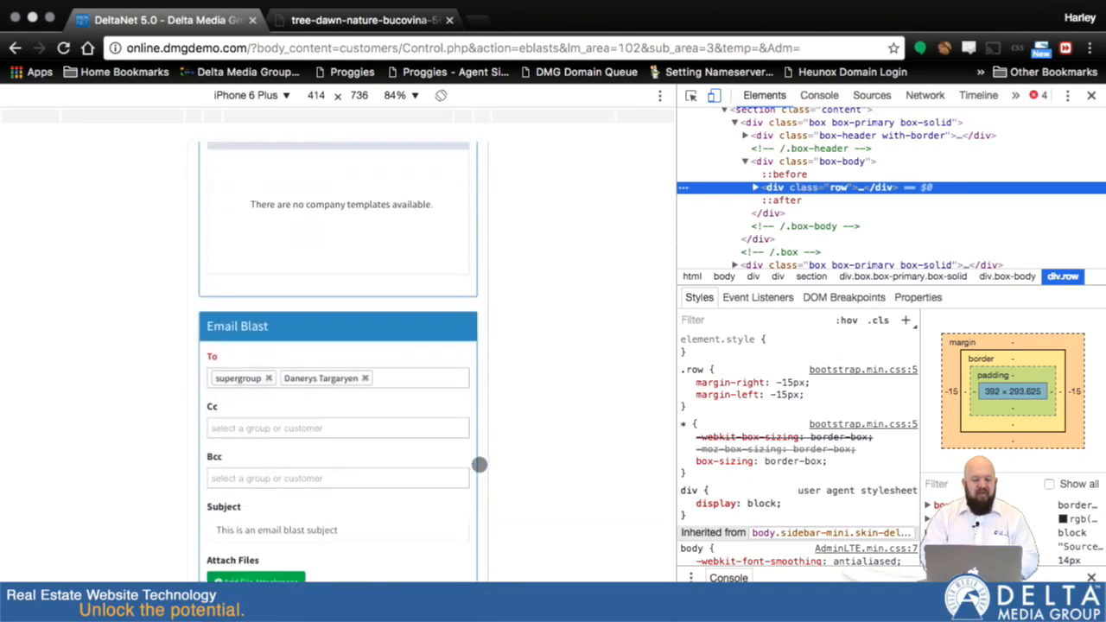
{"action": "scroll", "coordinate": [479, 464], "scroll_direction": "down", "scroll_amount": 10}
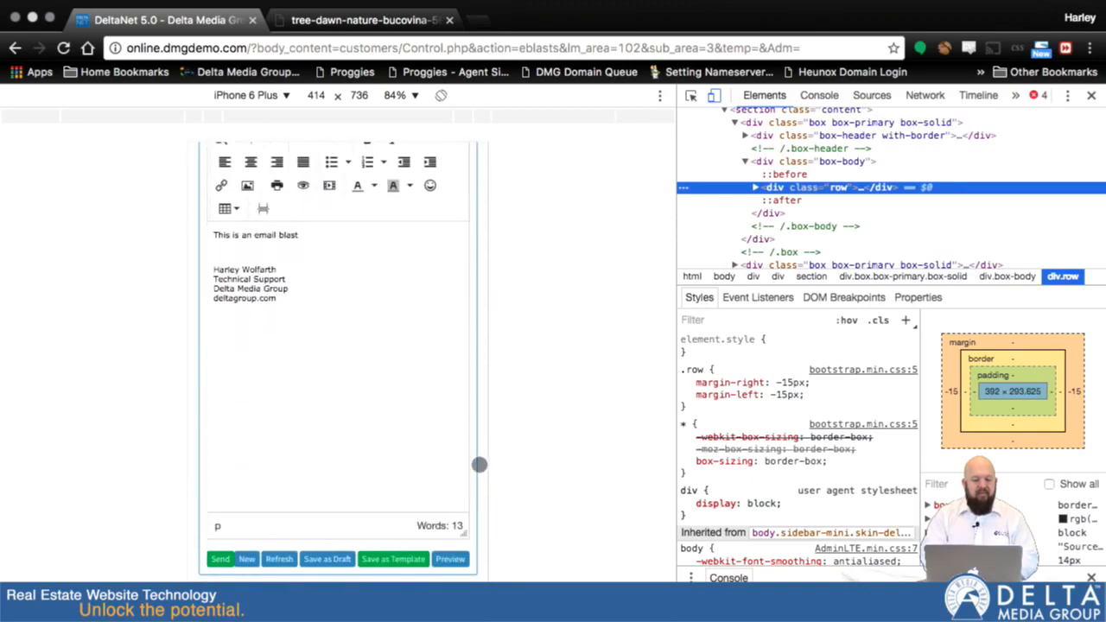
{"action": "scroll", "coordinate": [479, 464], "scroll_direction": "down", "scroll_amount": 2}
{"action": "scroll", "coordinate": [479, 464], "scroll_direction": "up", "scroll_amount": 5}
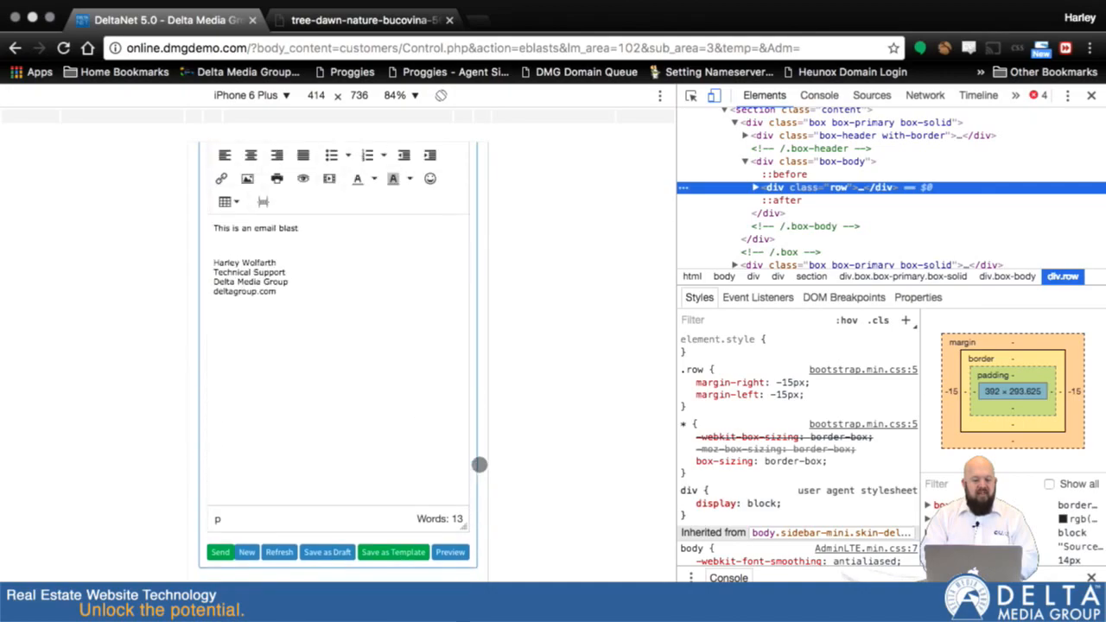
{"action": "scroll", "coordinate": [478, 464], "scroll_direction": "up", "scroll_amount": 4}
{"action": "scroll", "coordinate": [458, 471], "scroll_direction": "down", "scroll_amount": 2}
{"action": "scroll", "coordinate": [475, 403], "scroll_direction": "up", "scroll_amount": 10}
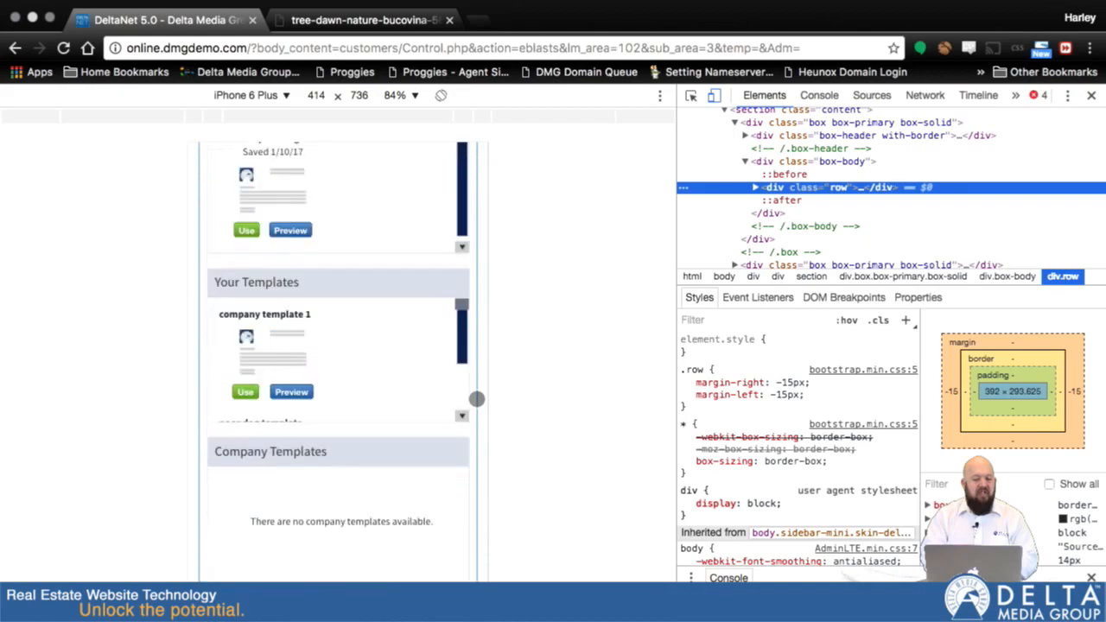
{"action": "scroll", "coordinate": [476, 398], "scroll_direction": "up", "scroll_amount": 10}
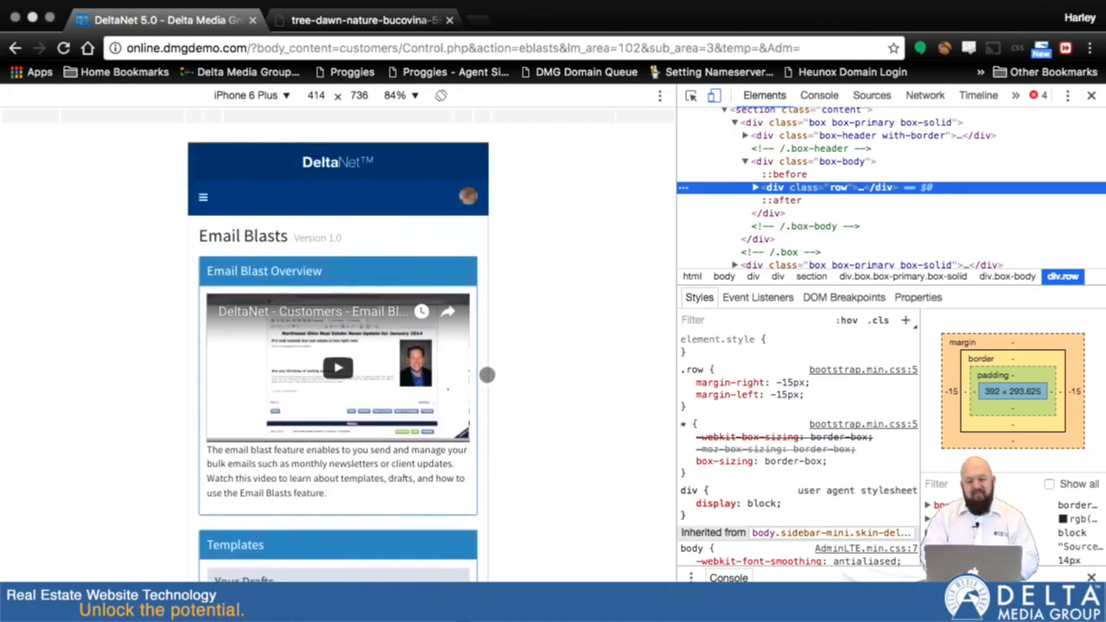
{"action": "left_click", "coordinate": [1091, 97]}
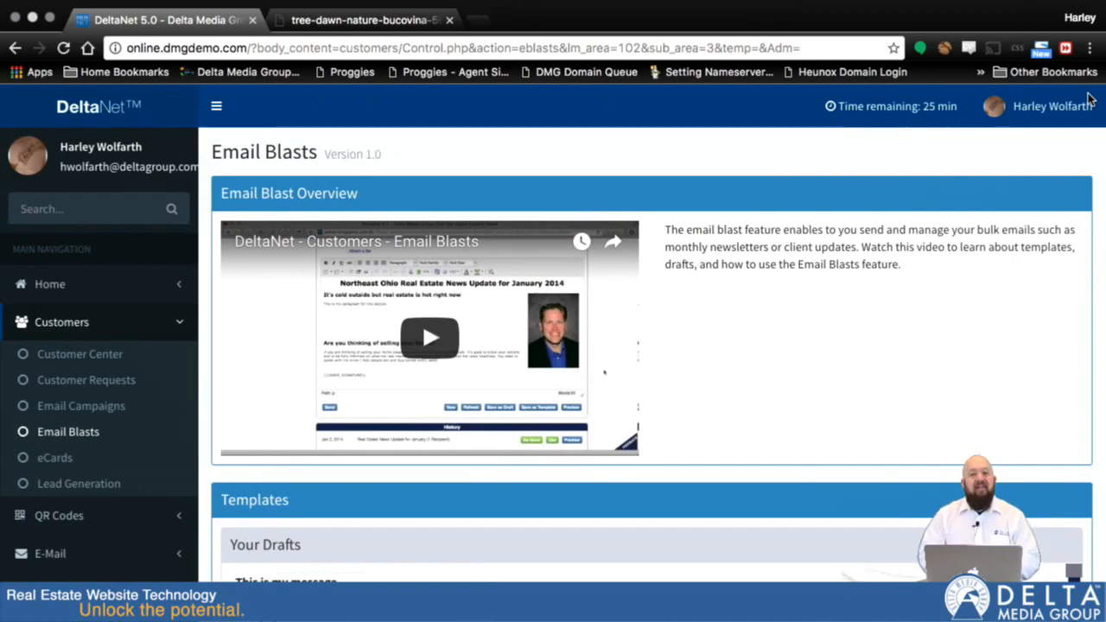